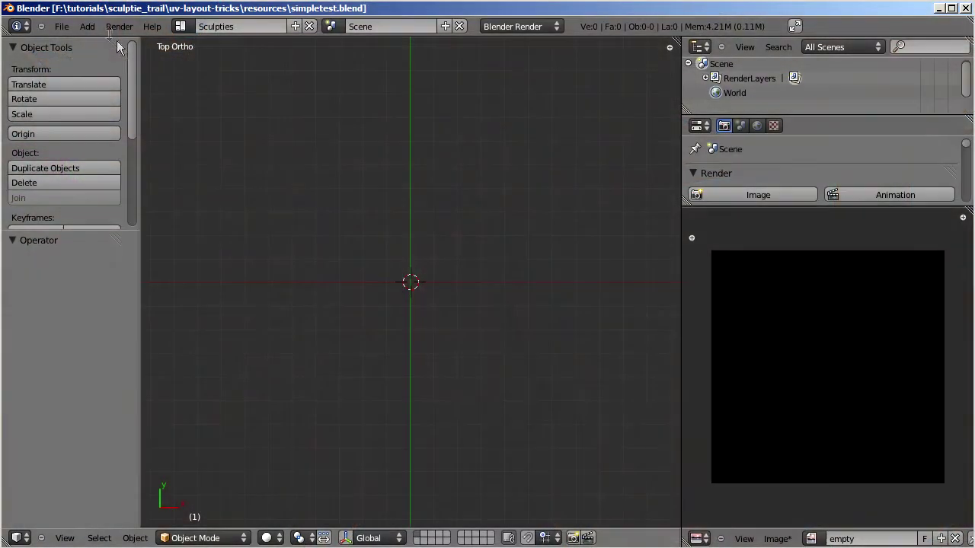
- Add a UV Shape sculptie plane and set its subdivision levels to 0
left_click(86, 26)
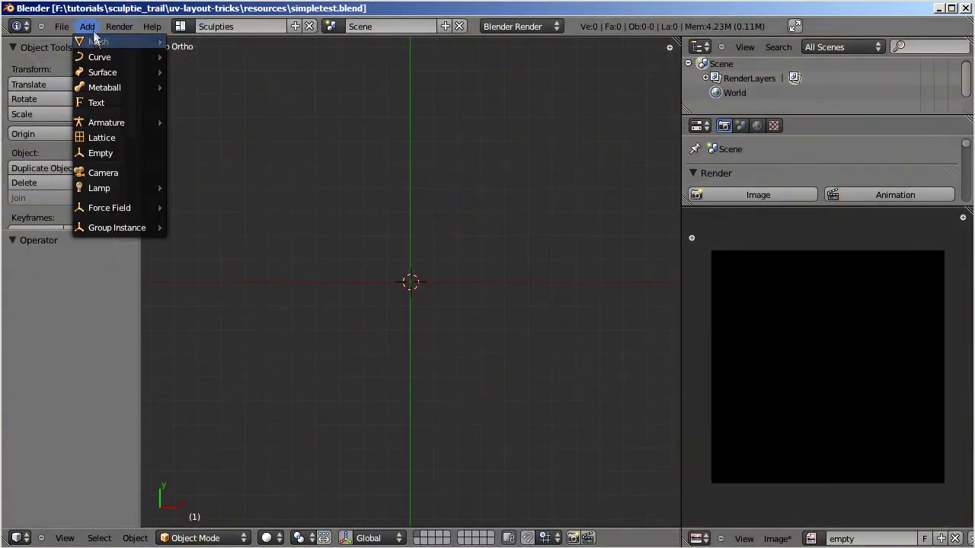
mouse_move(95, 46)
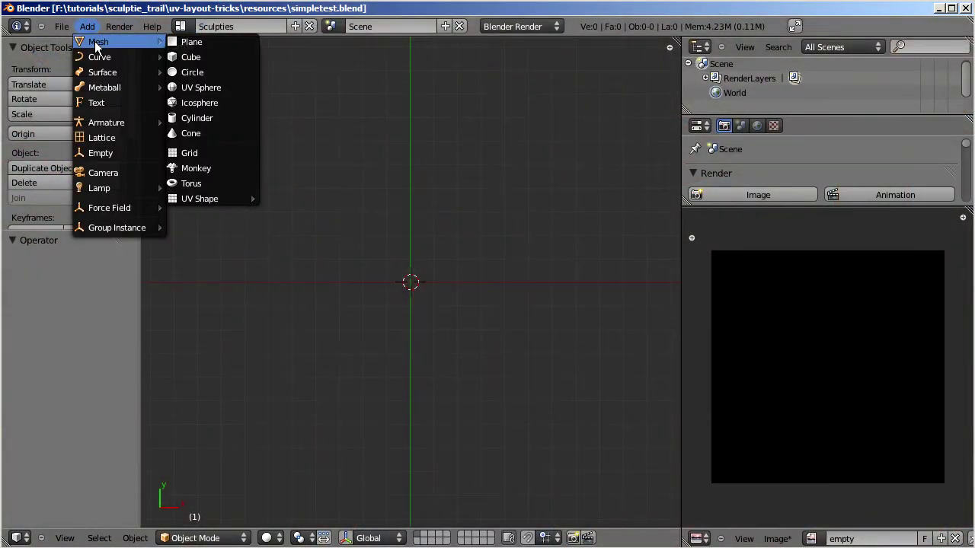
left_click(216, 199)
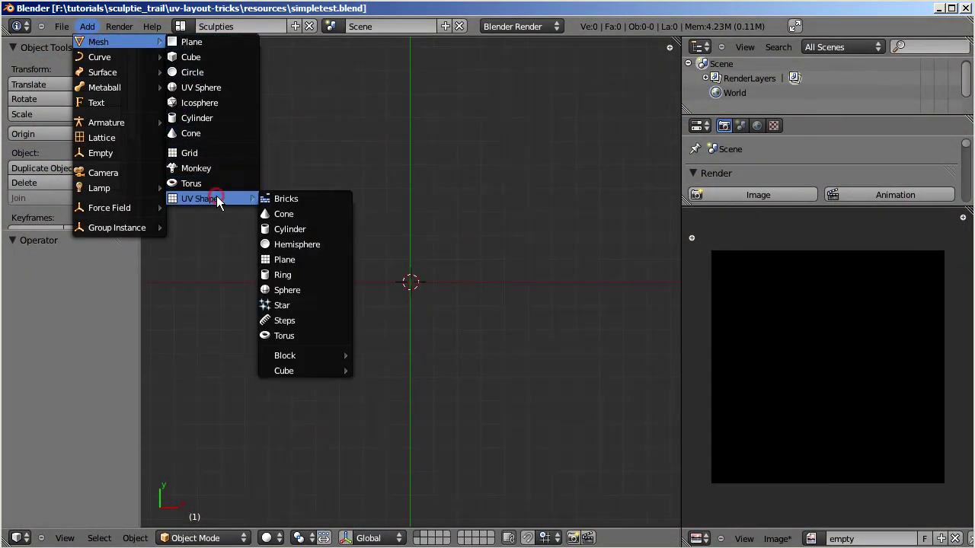
left_click(307, 260)
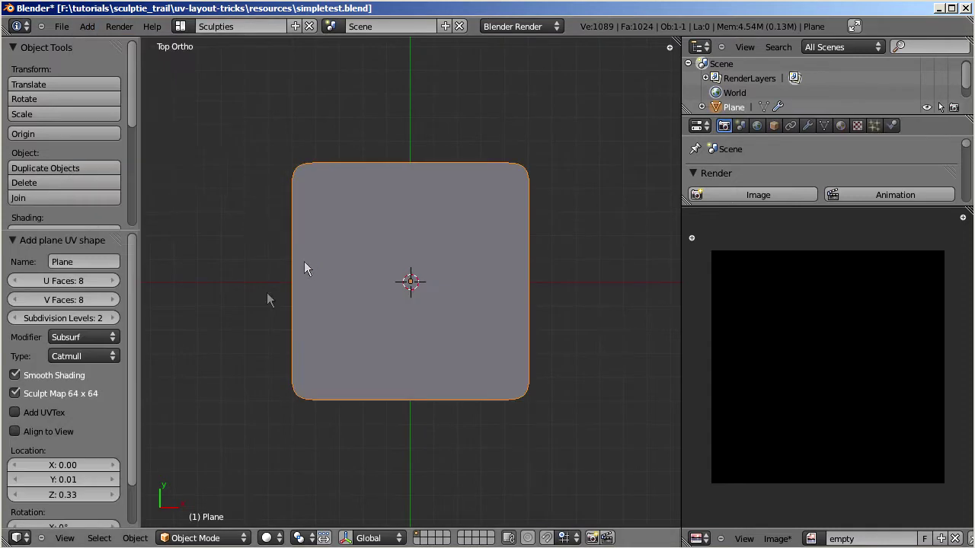
left_click(15, 318)
left_click(16, 318)
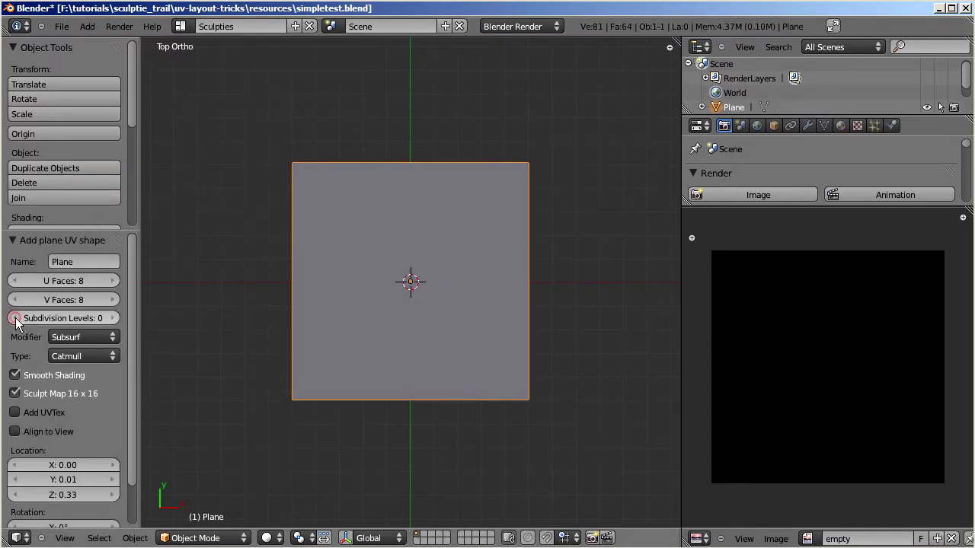
- In Edit Mode, move the plane's top row of vertices 2 units up along Y
left_click(237, 538)
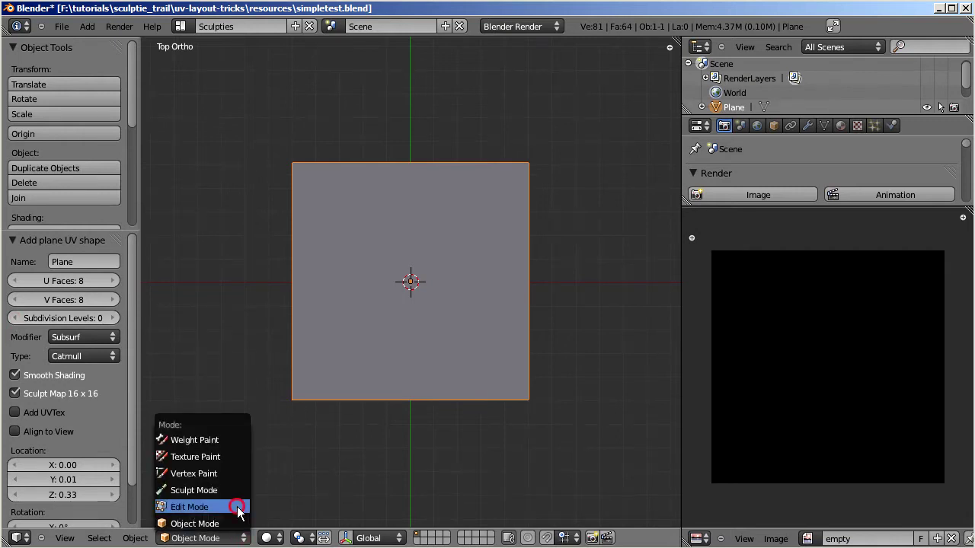
left_click(237, 508)
scroll(580, 315, "down", 3)
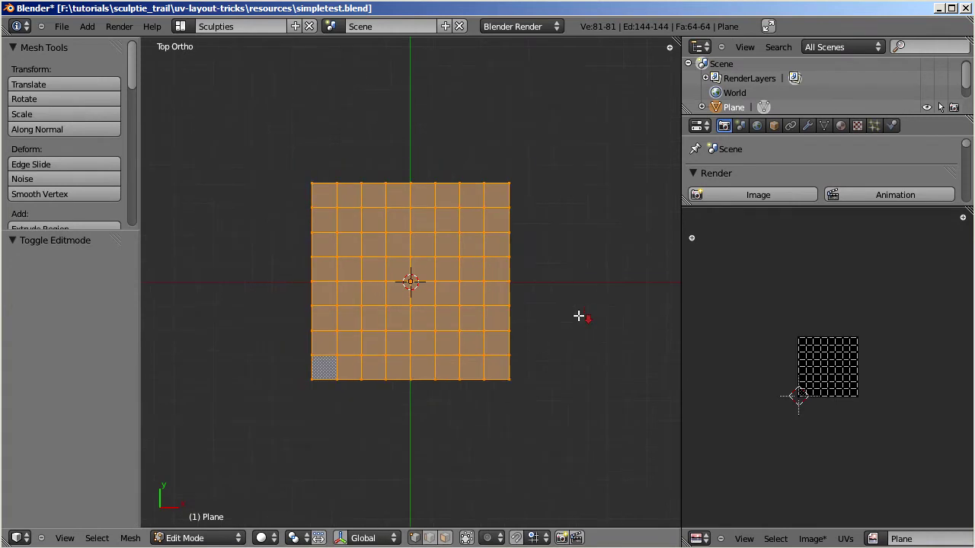
key("a")
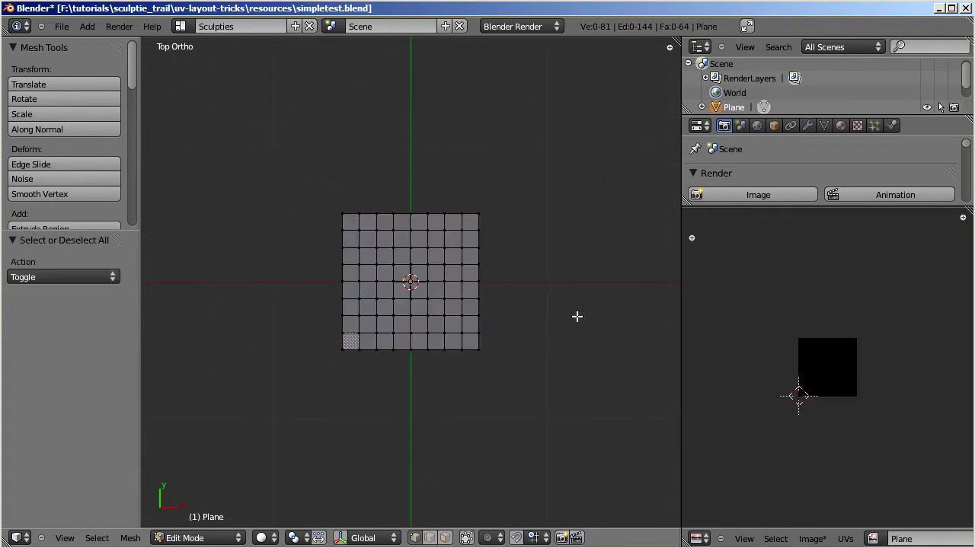
key("b")
left_click_drag(294, 157, 502, 223)
type("gy")
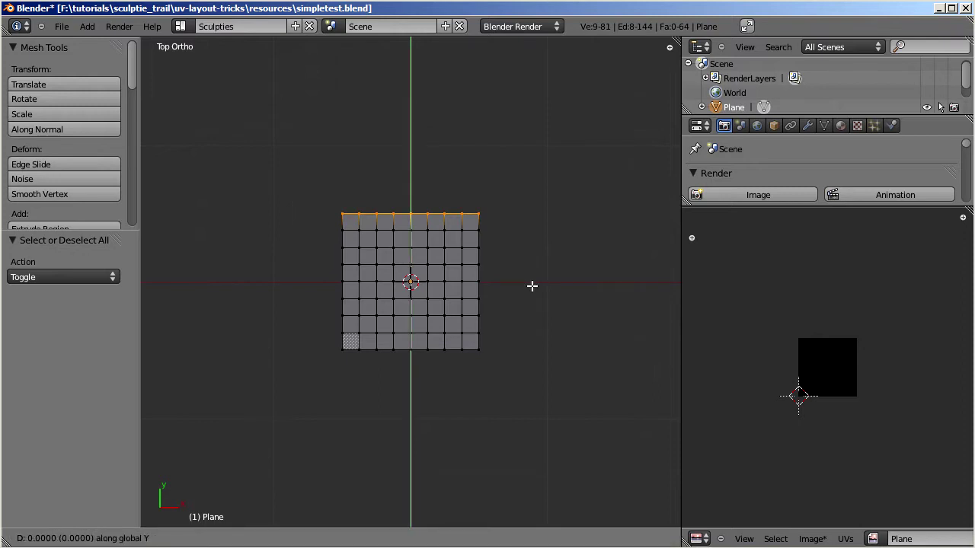
type("2")
key("Return")
- Move the plane's right column of vertices 1 unit outward along X
key("a")
key("b")
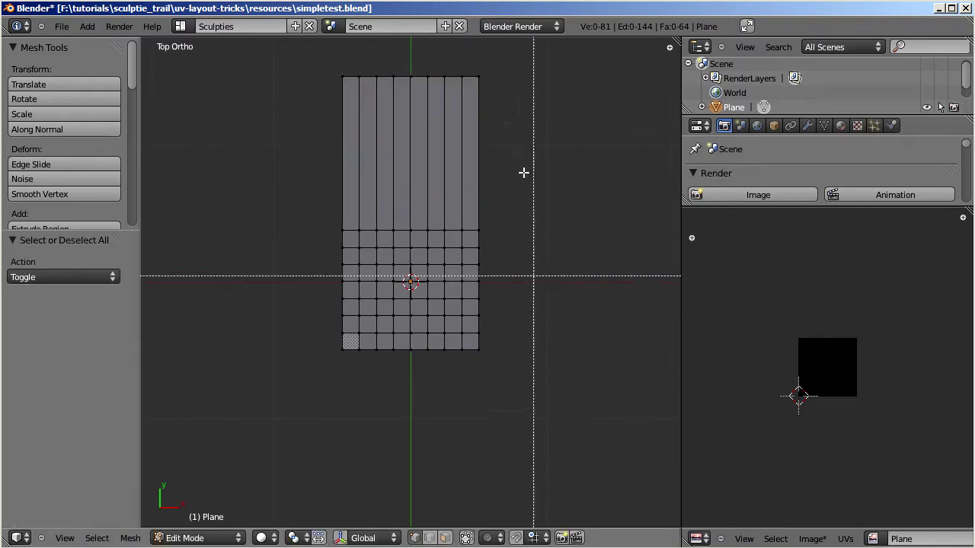
left_click_drag(468, 63, 553, 392)
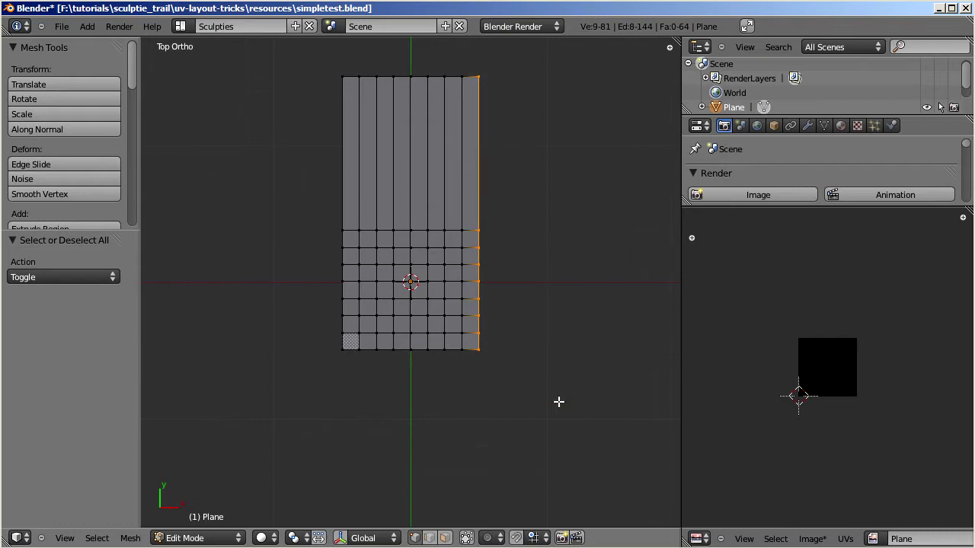
type("gx")
type("1")
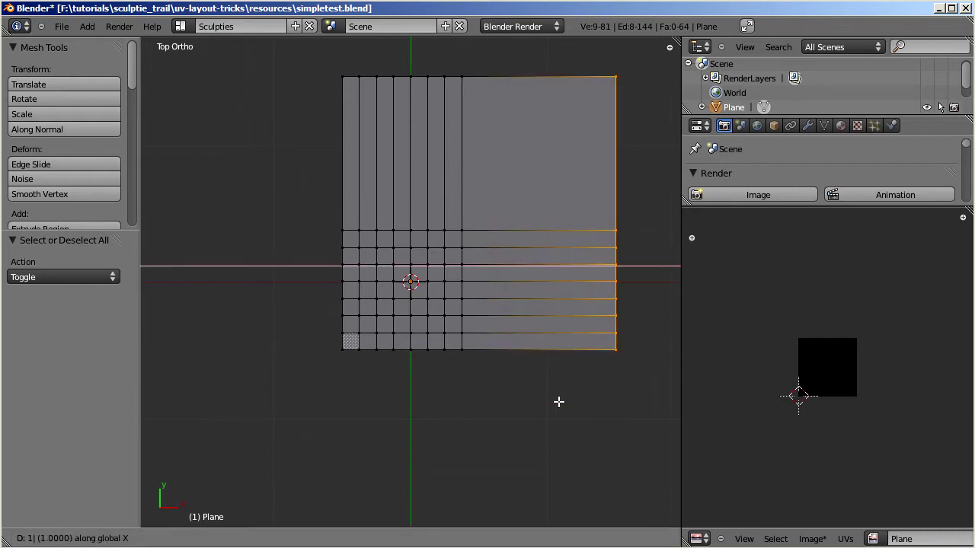
key("Return")
scroll(499, 276, "down", 2)
scroll(497, 276, "down", 1)
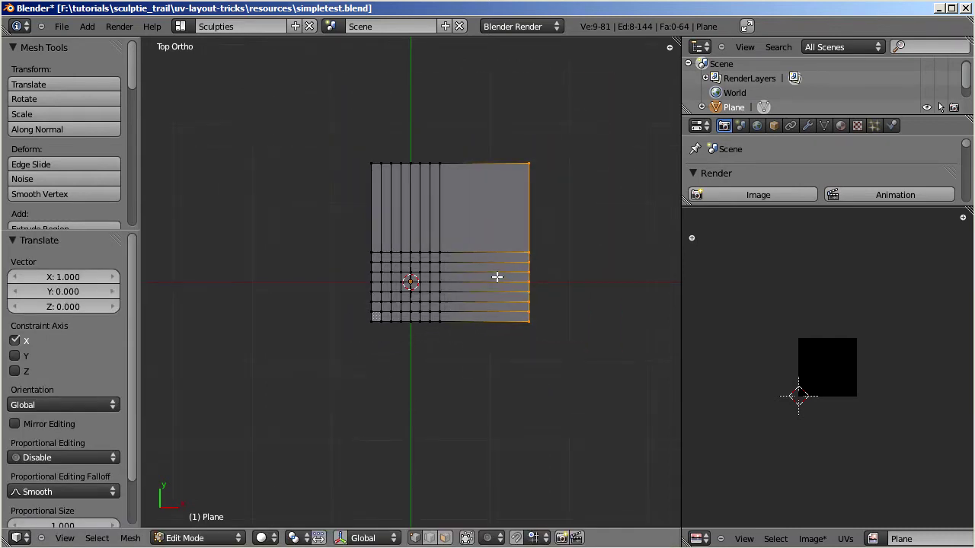
- Return to Object Mode and bake the stretched plane's sculpt map, viewing it in the image editor
key("a")
key("a")
left_click(219, 537)
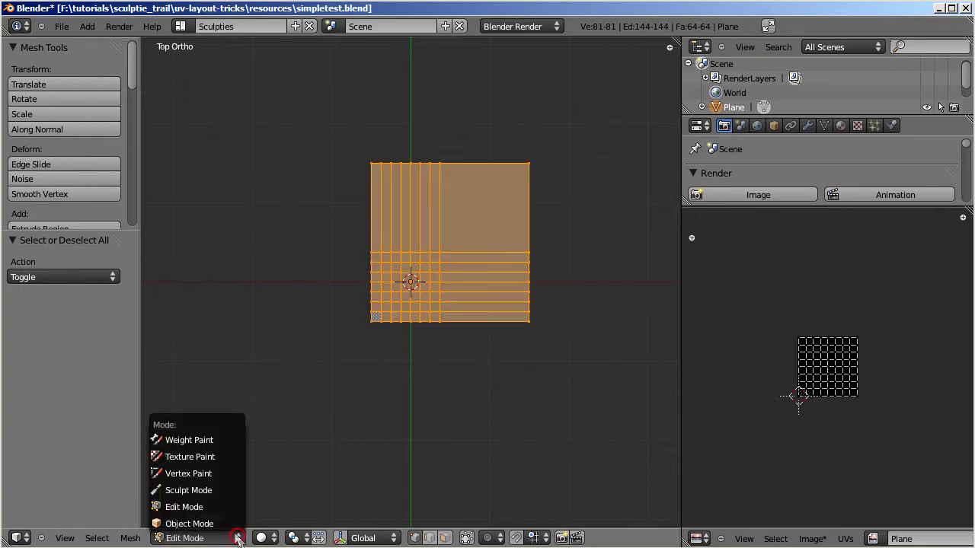
left_click(220, 524)
left_click(135, 537)
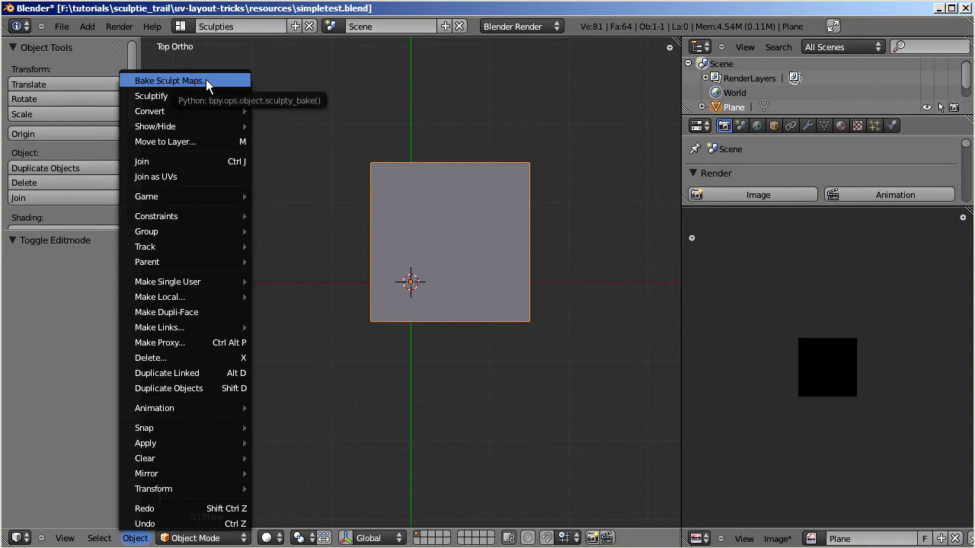
left_click(207, 81)
left_click(262, 188)
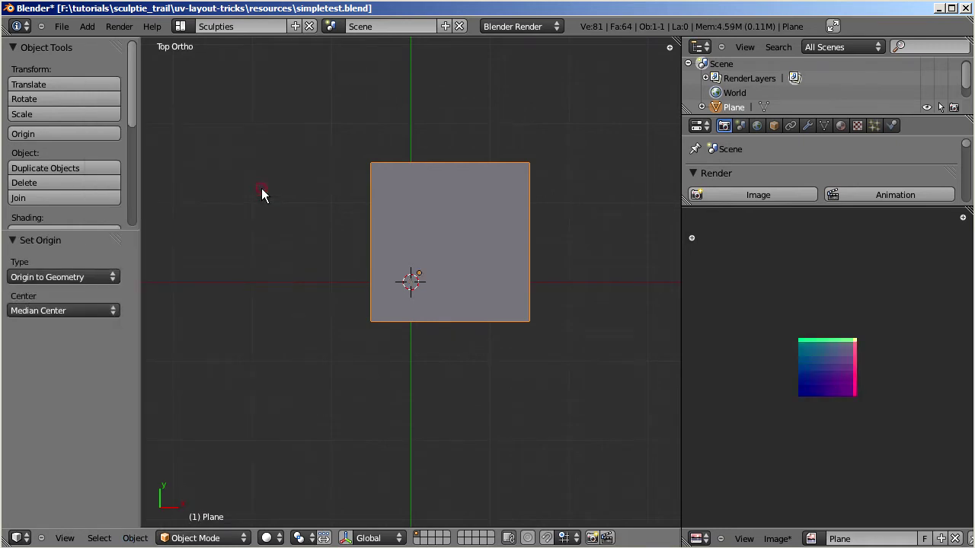
scroll(635, 243, "down", 2)
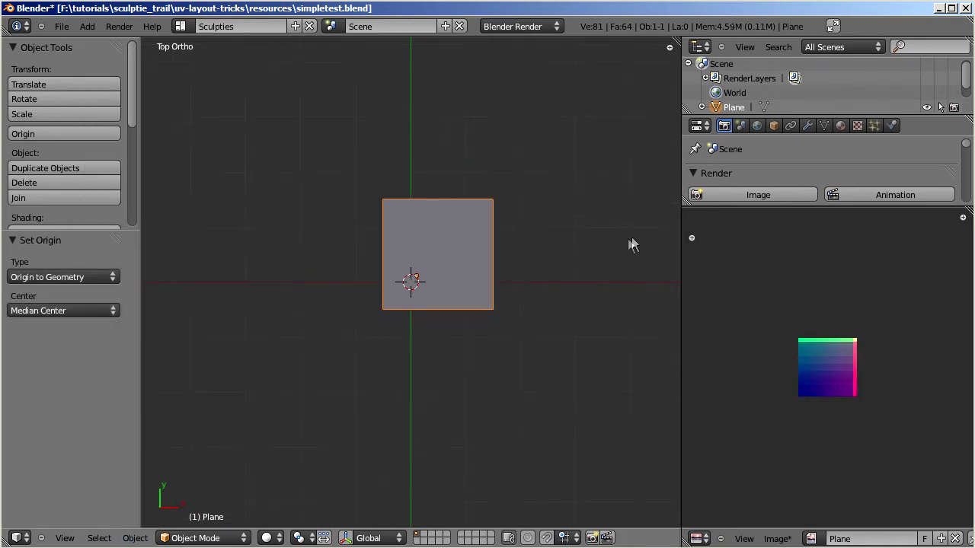
scroll(807, 427, "up", 6)
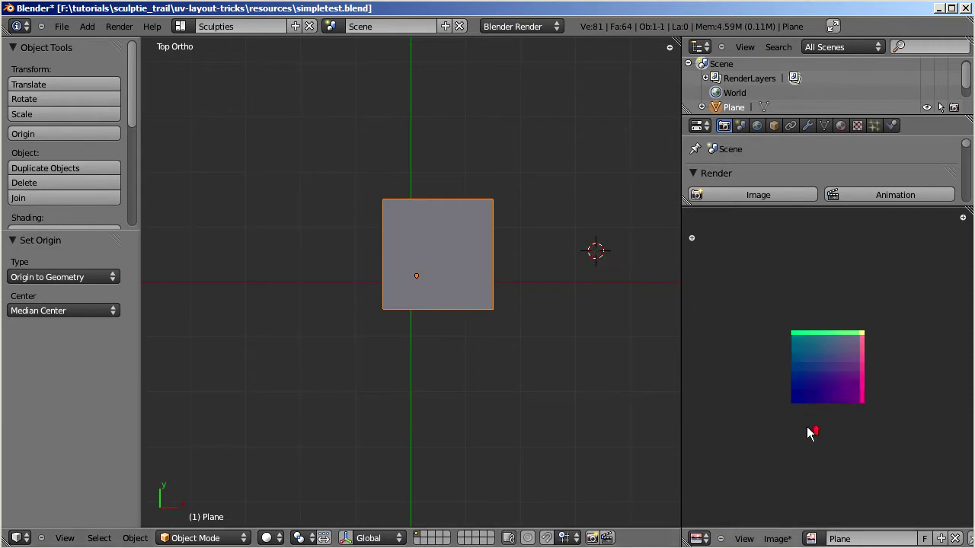
- Import the baked map as a new sculptie plane and move it slightly lower
left_click(777, 539)
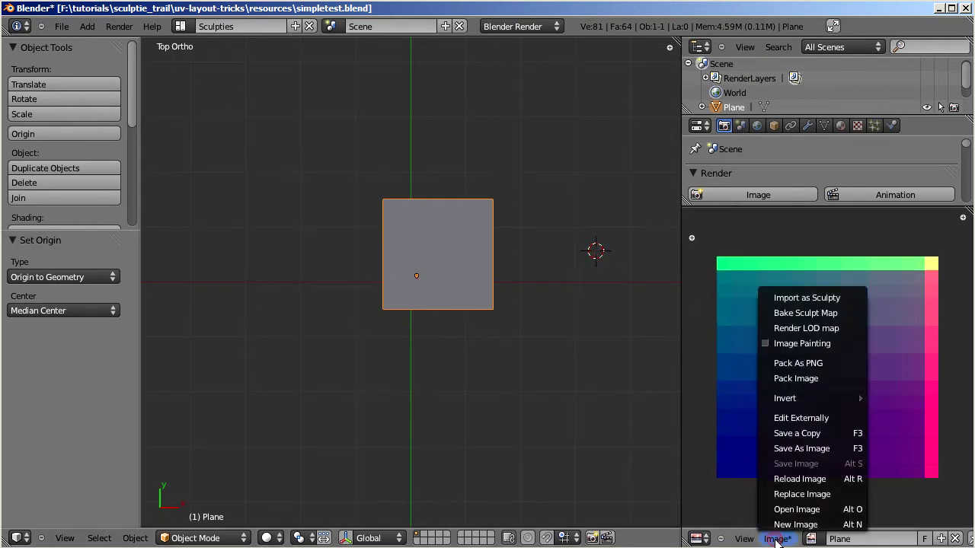
left_click(771, 298)
key("g")
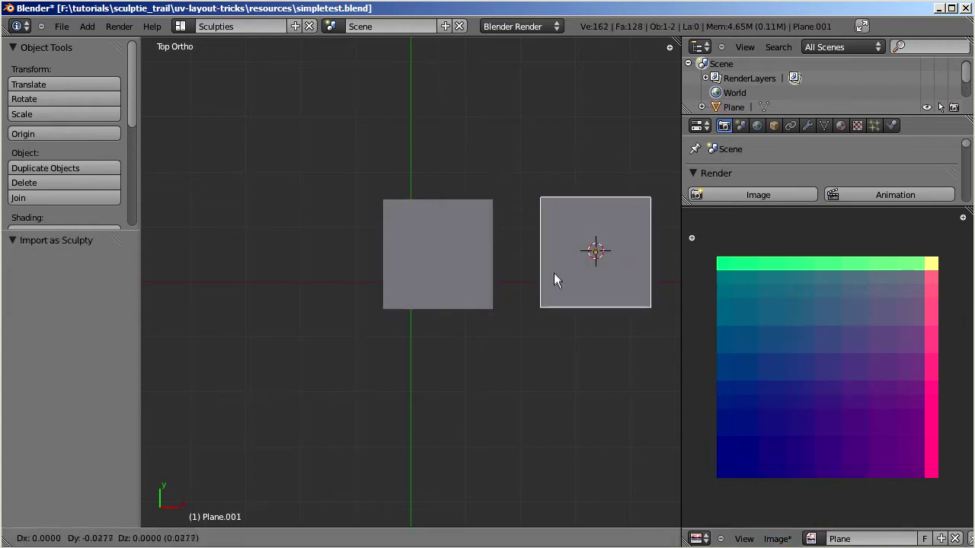
left_click(553, 276)
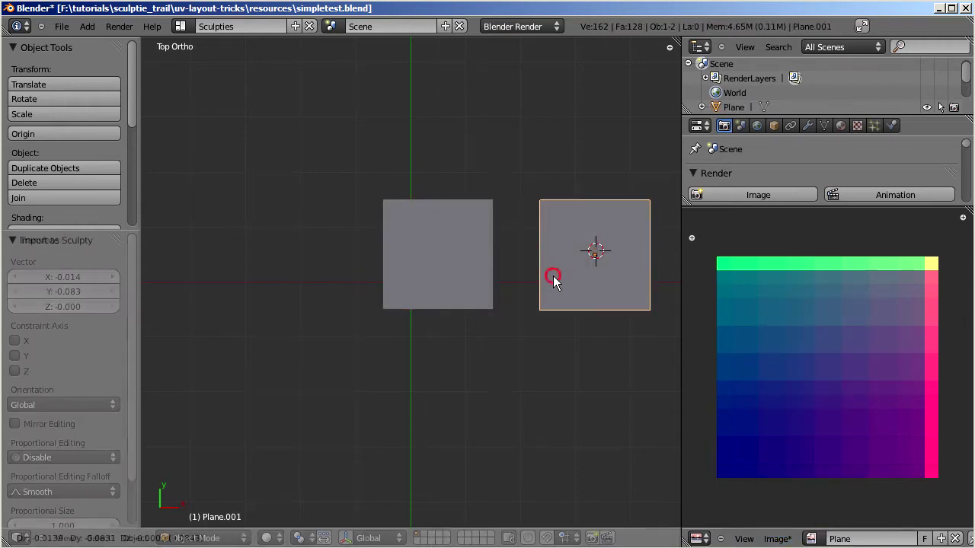
- Join the imported plane with the original plane and frame the combined mesh in Edit Mode
right_click(456, 274, "shift")
left_click(135, 538)
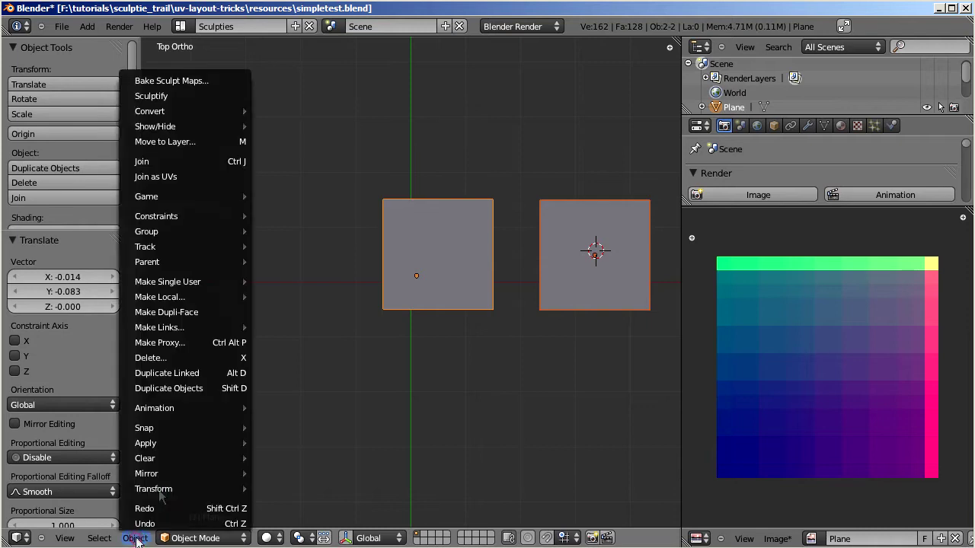
left_click(213, 163)
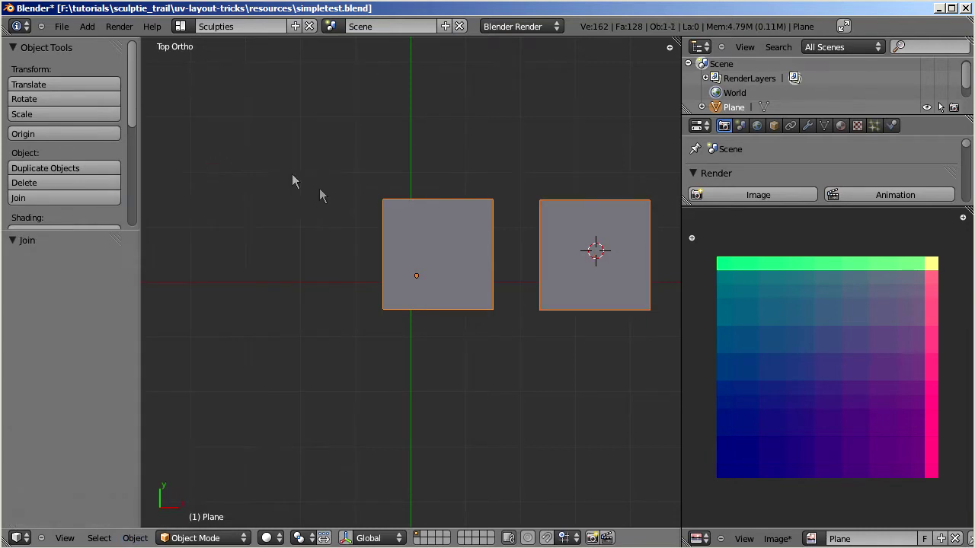
left_click(243, 538)
left_click(236, 508)
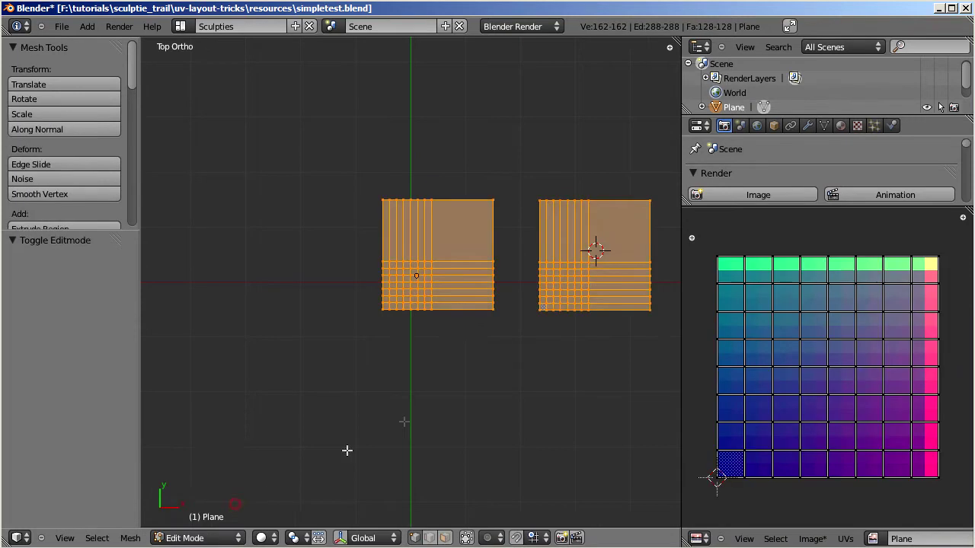
key("KP_Decimal")
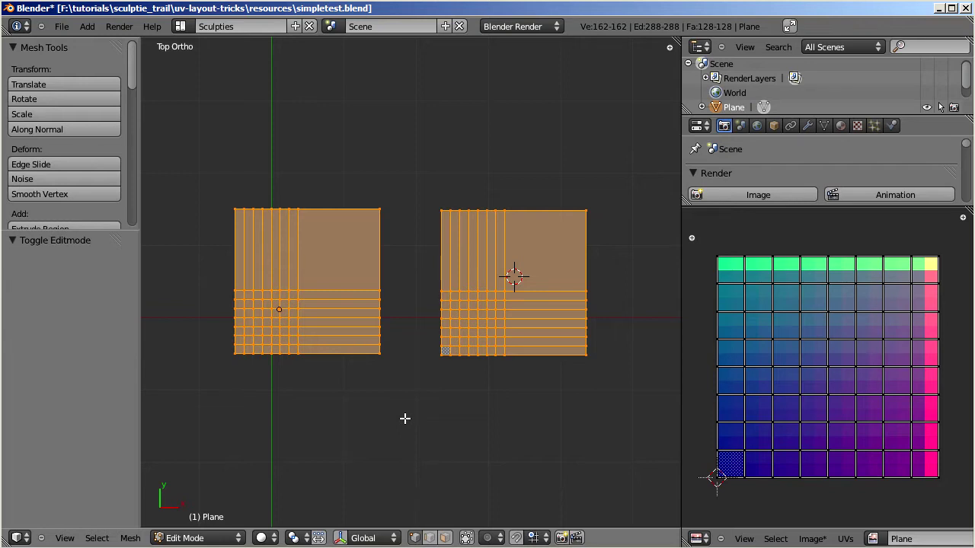
scroll(284, 461, "down", 2)
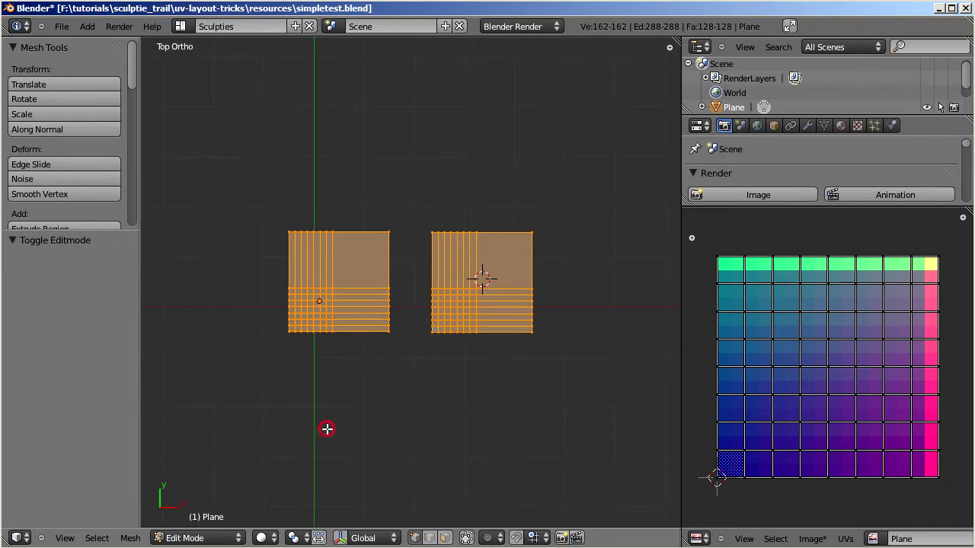
- Back in Object Mode, add a new sculptie plane with subdivision levels 0
left_click(199, 538)
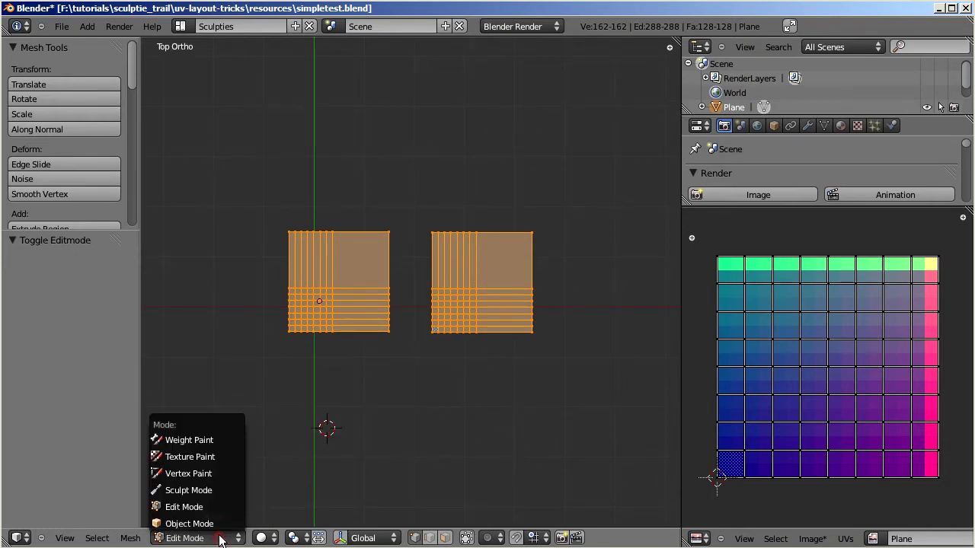
left_click(212, 525)
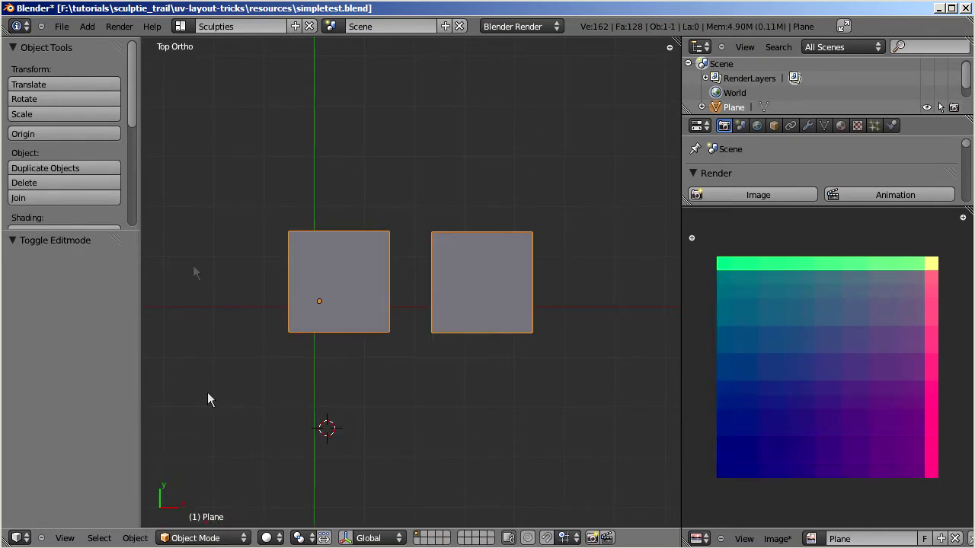
left_click(86, 26)
mouse_move(86, 43)
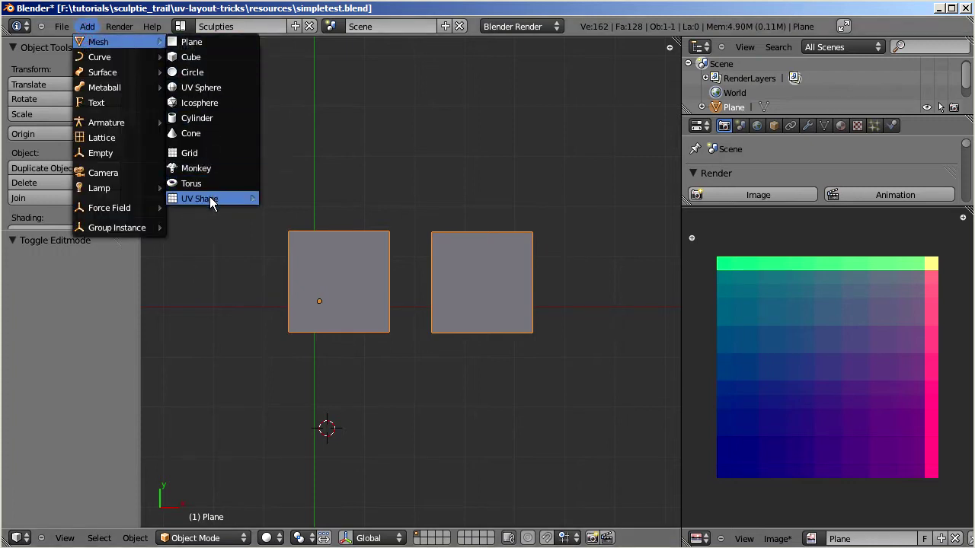
mouse_move(211, 198)
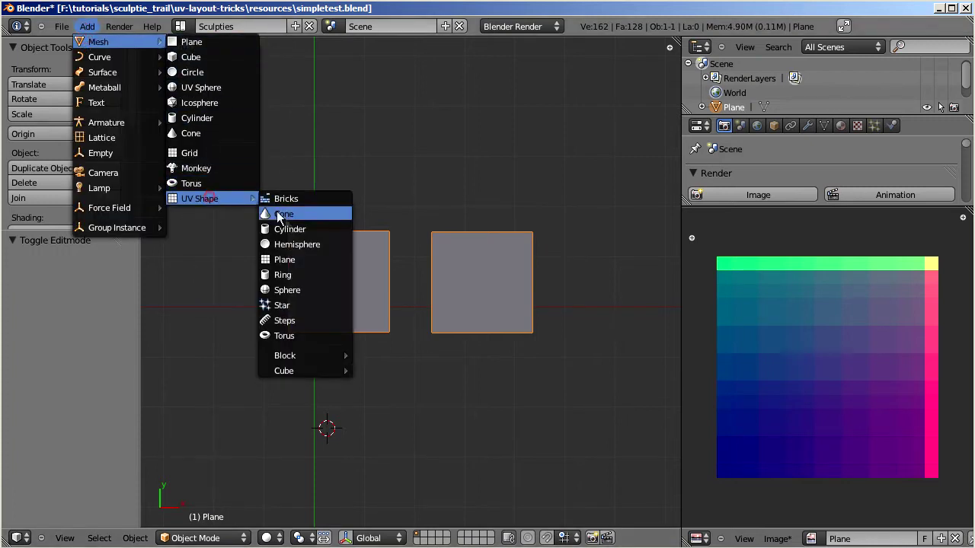
left_click(320, 260)
left_click(14, 318)
left_click(14, 319)
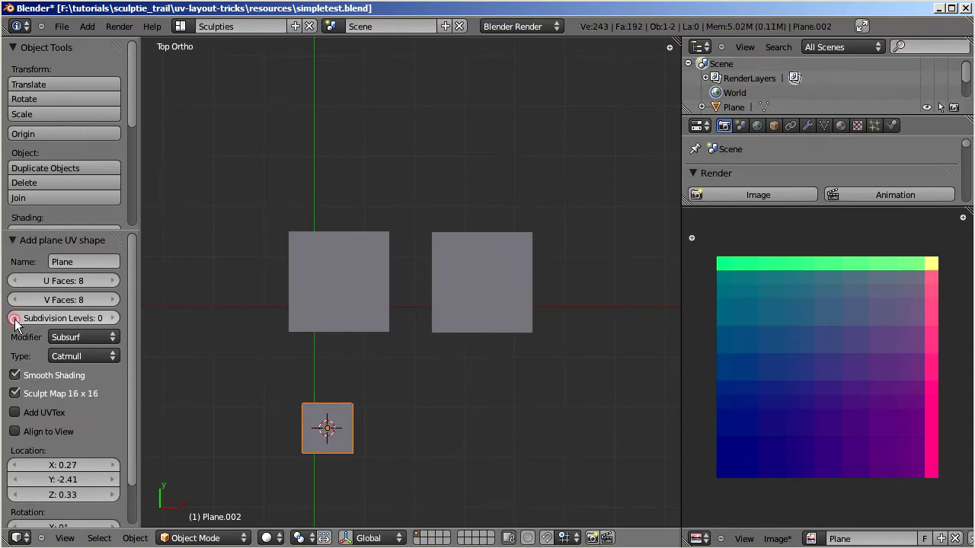
- Scale the new plane by 2, nudge it right, and edit it from top view
type("s2")
left_click(267, 391)
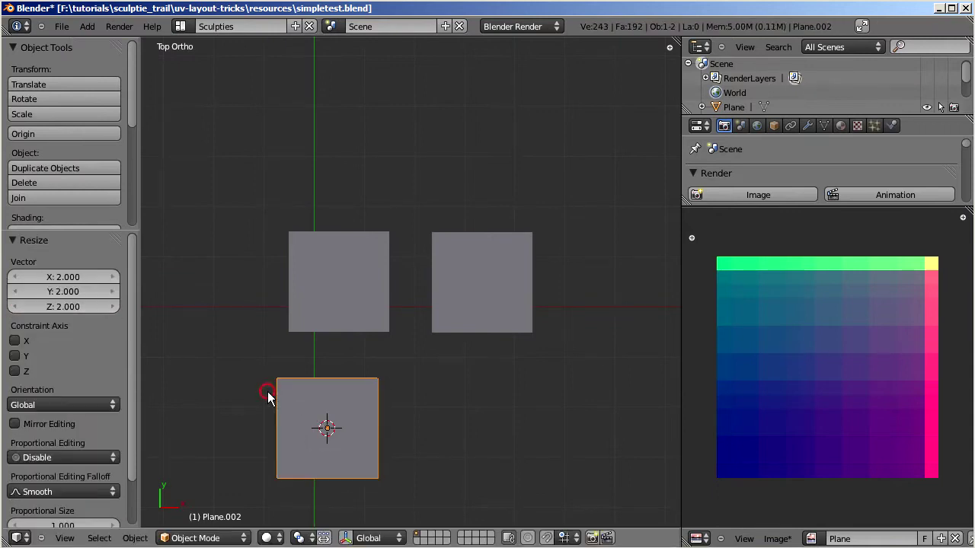
key("g")
left_click(277, 392)
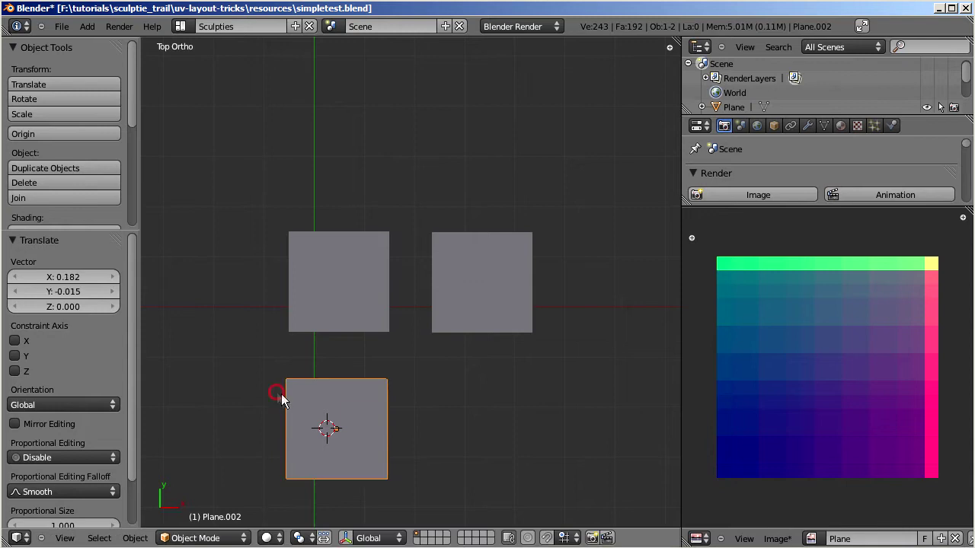
left_click(199, 538)
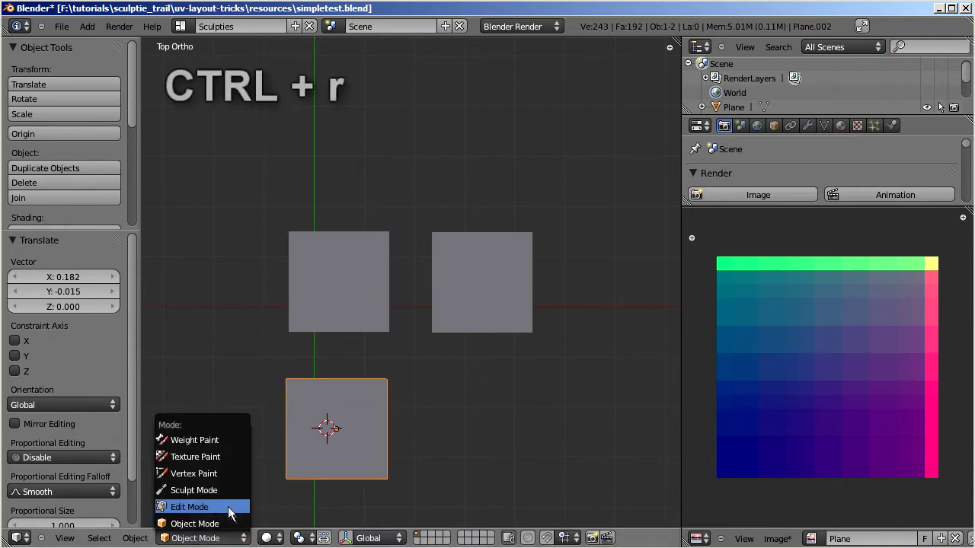
left_click(229, 510)
key("KP_Decimal")
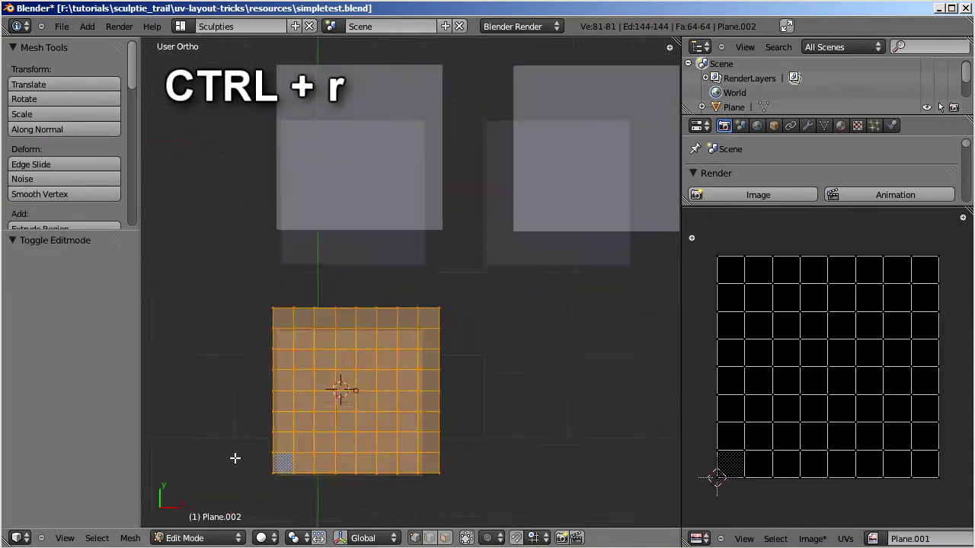
key("KP_7")
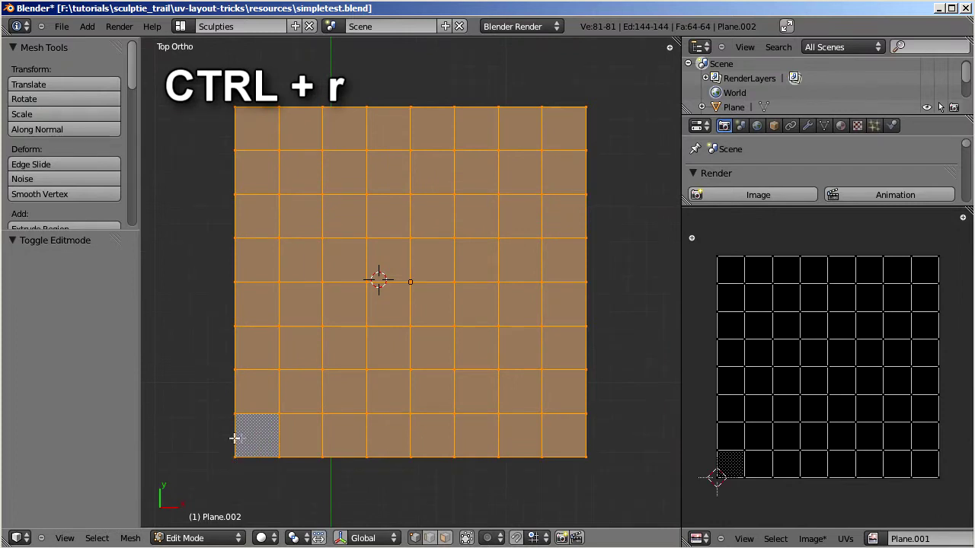
- Add four centered horizontal loop cuts in the plane's bottom four rows
key("ctrl+r")
left_click(245, 436)
right_click(244, 435)
key("ctrl+r")
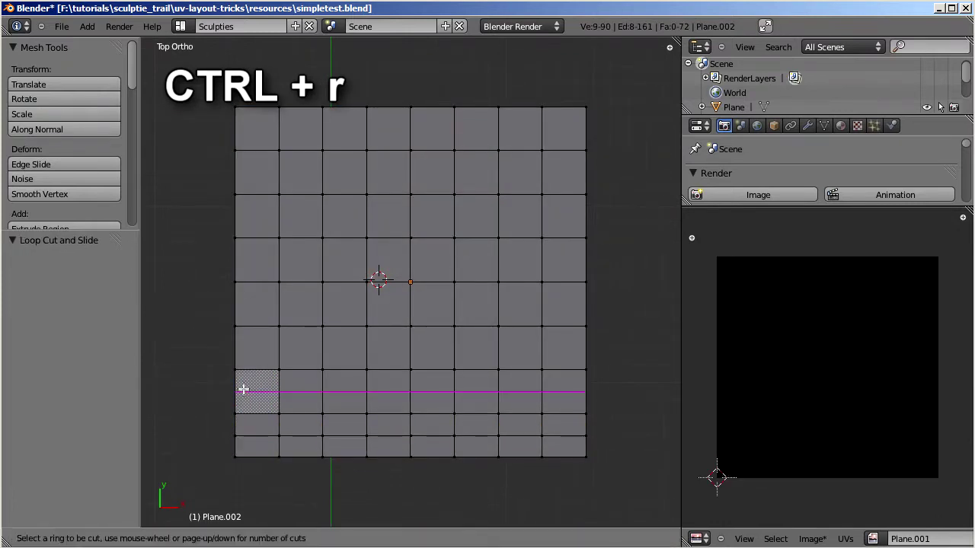
left_click(244, 390)
right_click(244, 389)
key("ctrl+r")
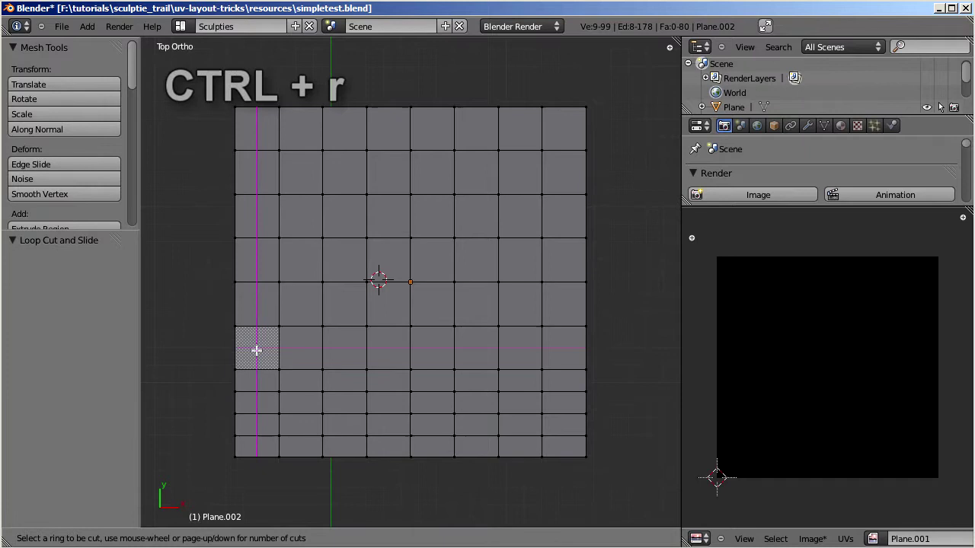
left_click(265, 348)
right_click(266, 346)
key("ctrl+r")
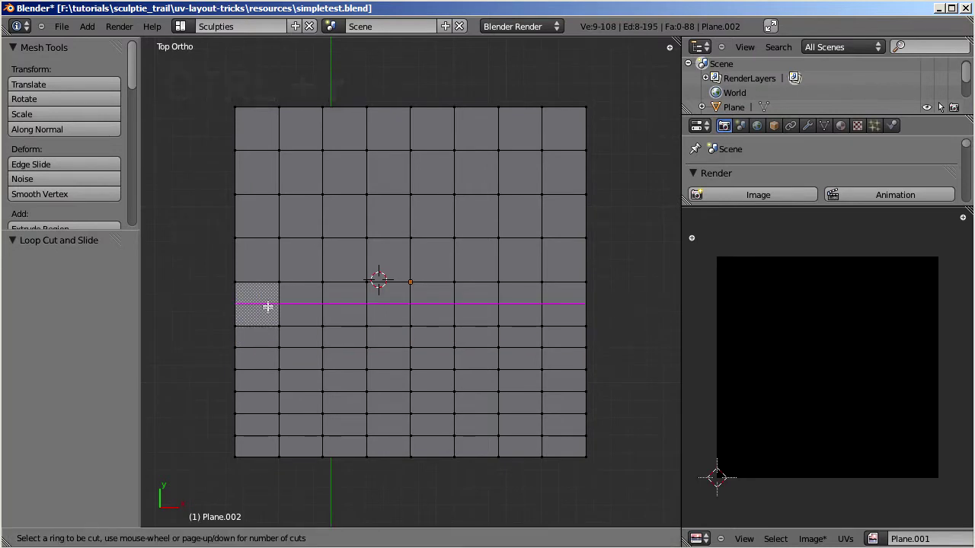
left_click(267, 306)
right_click(267, 306)
- Add four centered vertical loop cuts in the plane's four leftmost columns
key("ctrl+r")
left_click(257, 315)
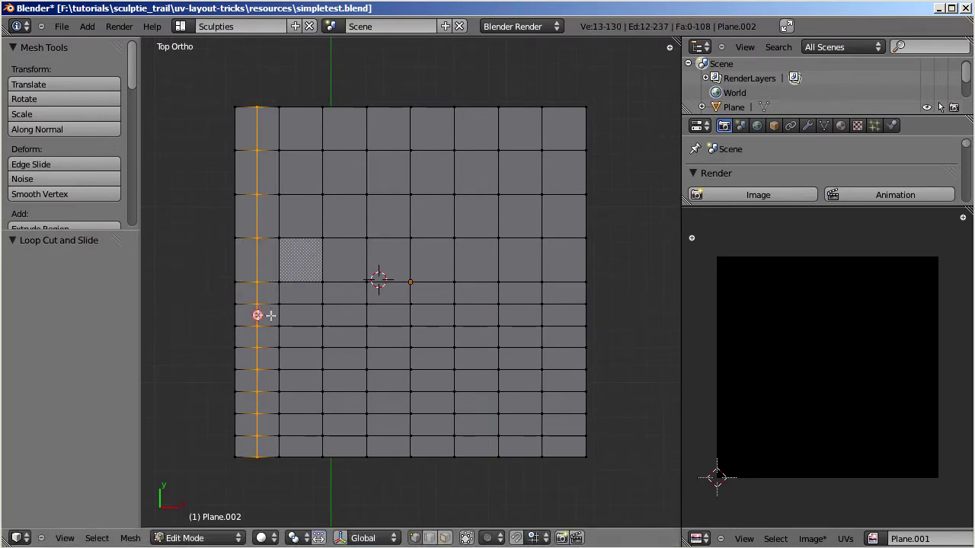
right_click(257, 315)
key("ctrl+r")
left_click(300, 318)
right_click(300, 319)
key("ctrl+r")
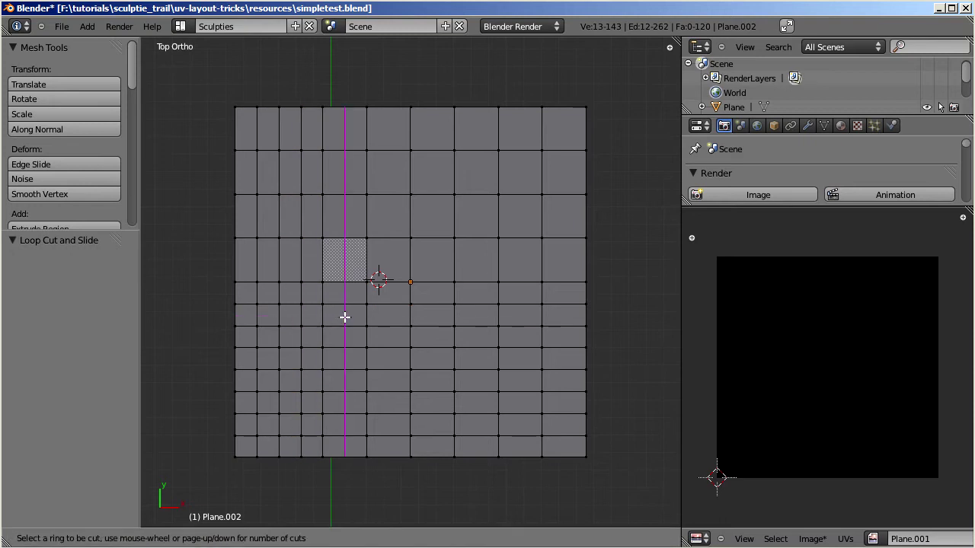
left_click(343, 319)
right_click(342, 318)
key("ctrl+r")
left_click(388, 317)
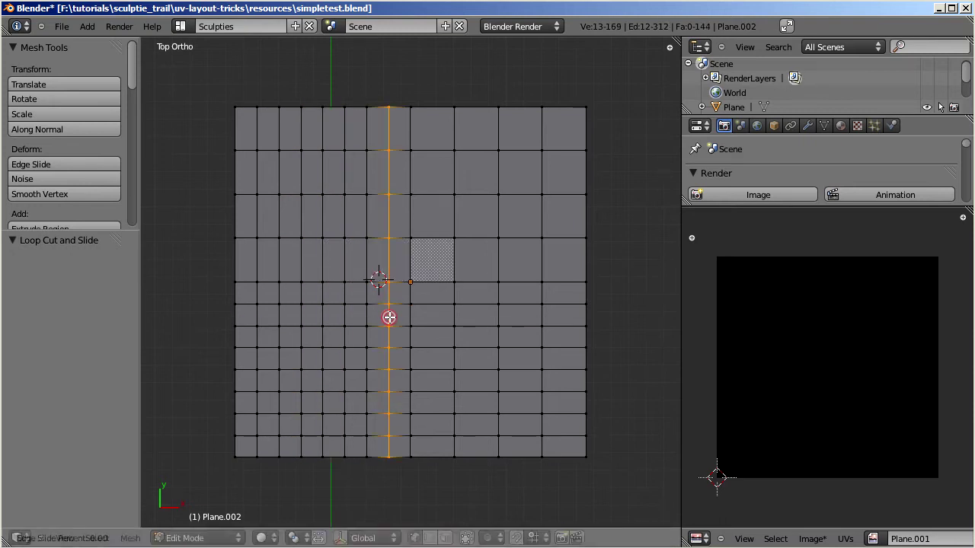
right_click(388, 317)
- Delete the four upper horizontal edge loops from the plane
key("a")
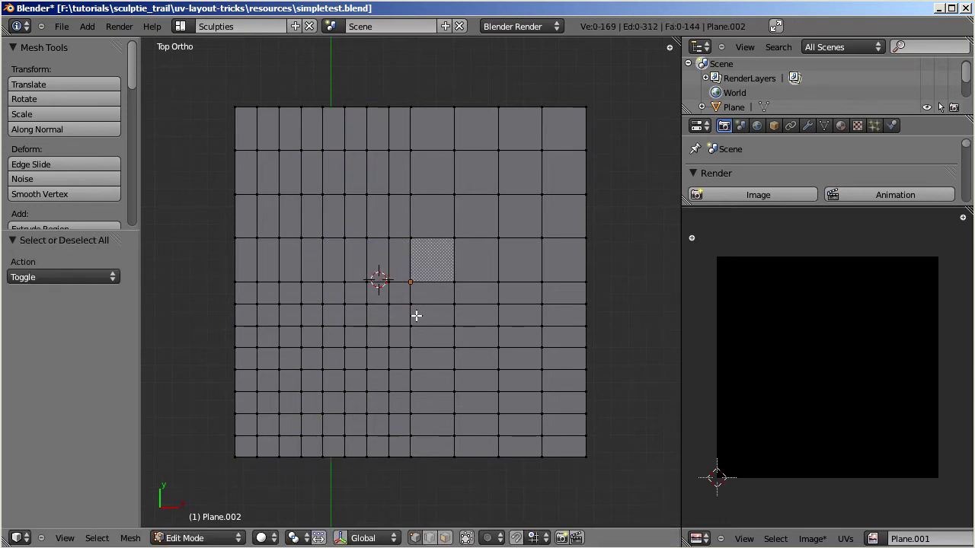
right_click(438, 150, "alt")
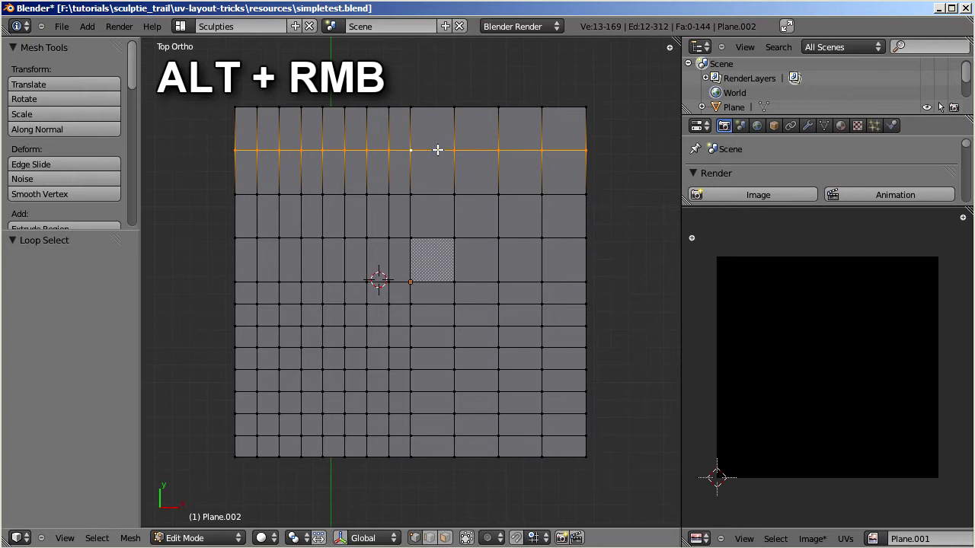
key("x")
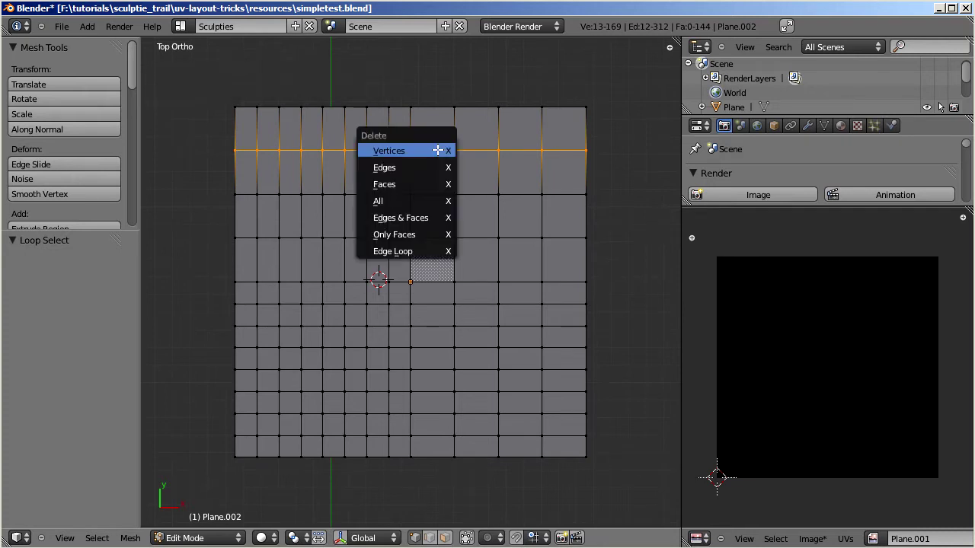
left_click(439, 251)
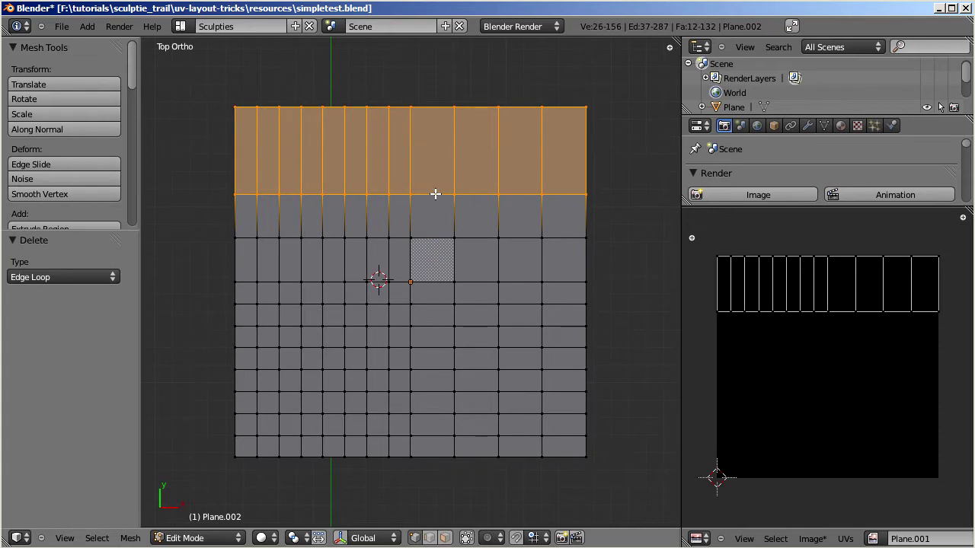
right_click(435, 194, "alt")
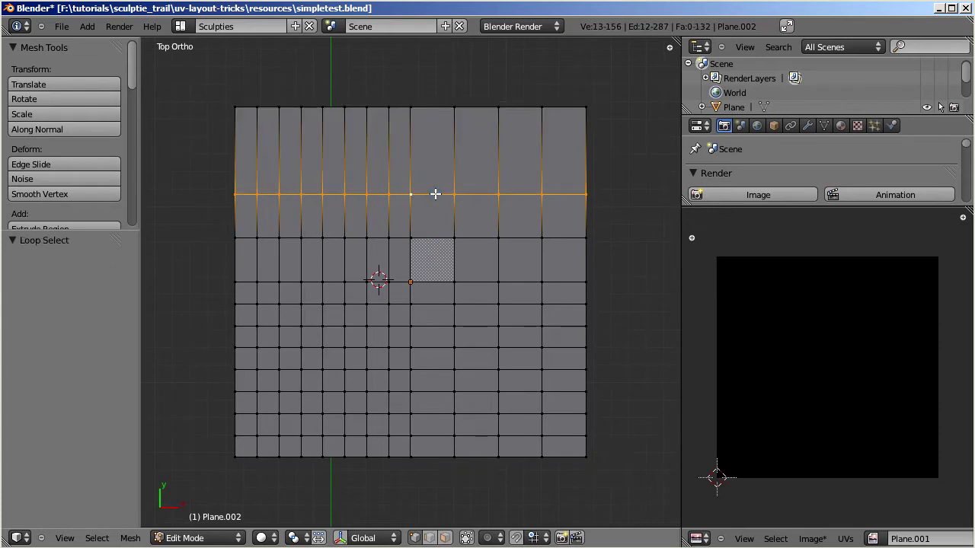
key("x")
left_click(424, 195)
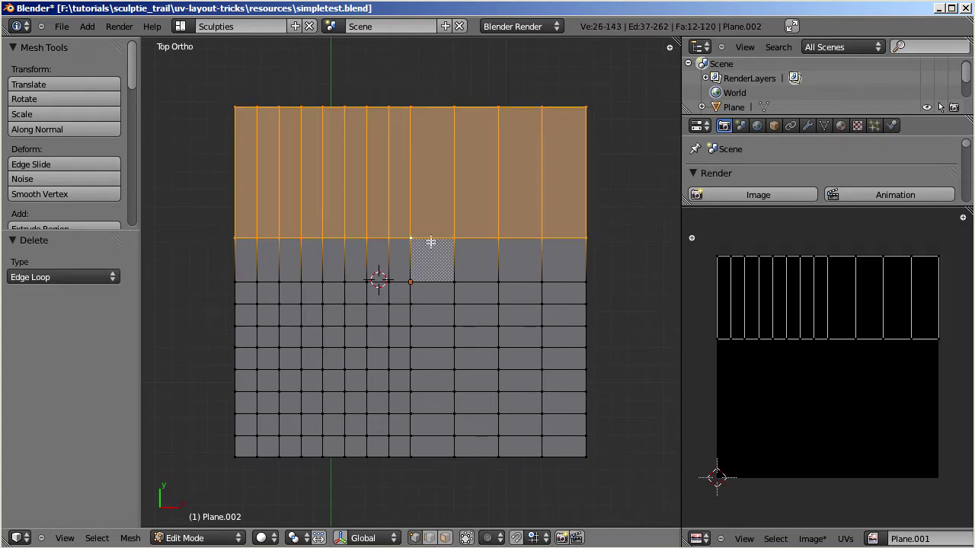
right_click(432, 239, "alt")
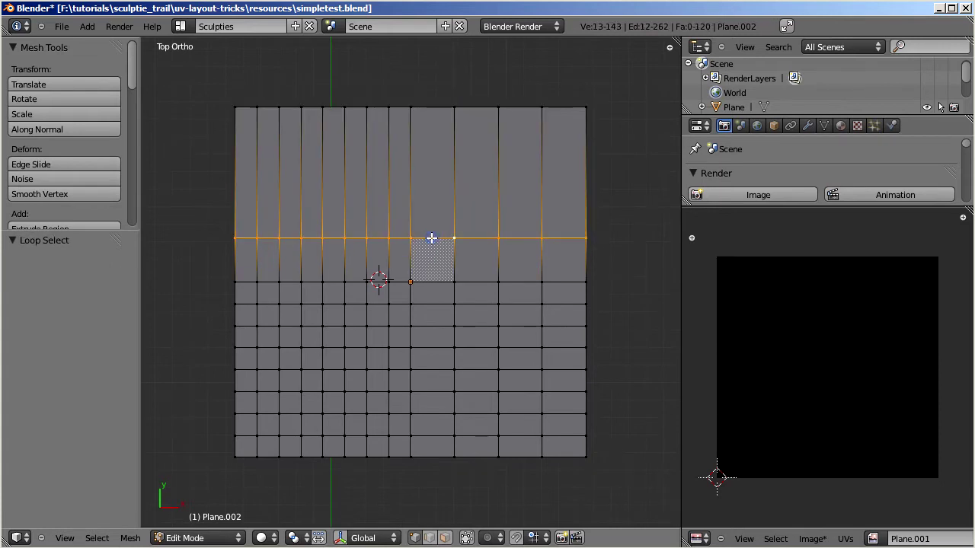
key("x")
left_click(412, 240)
right_click(429, 282, "alt")
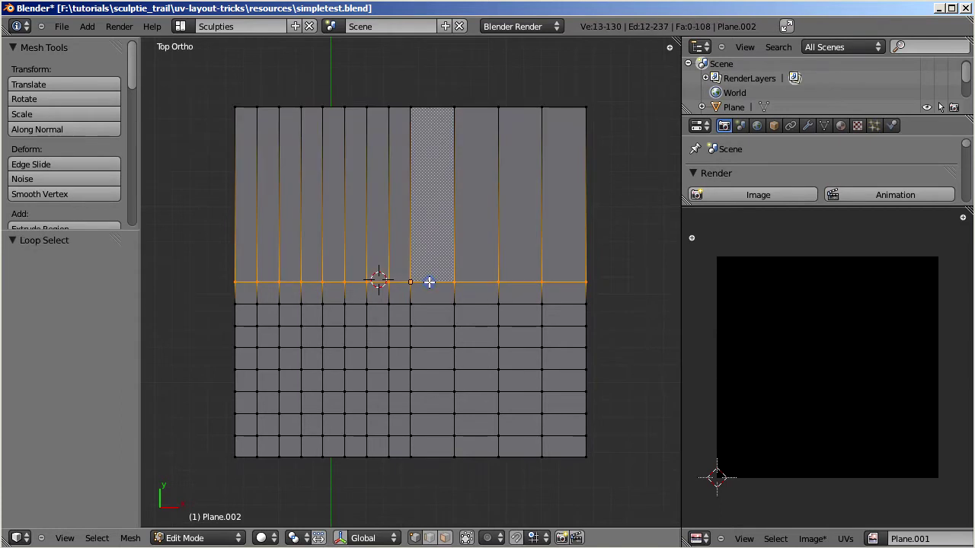
key("x")
left_click(413, 283)
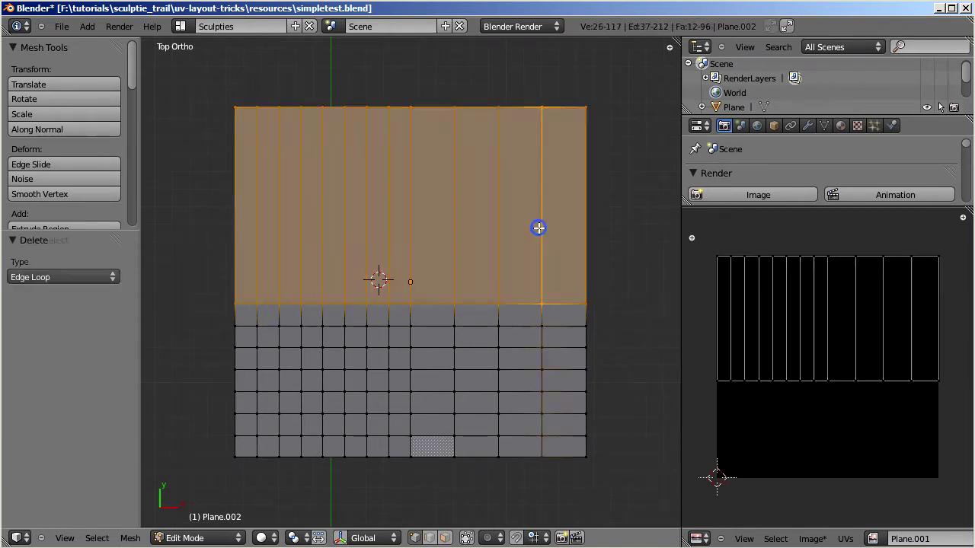
- Delete the four right-side vertical edge loops from the plane
right_click(539, 227, "alt")
key("x")
left_click(492, 232)
right_click(495, 230, "alt")
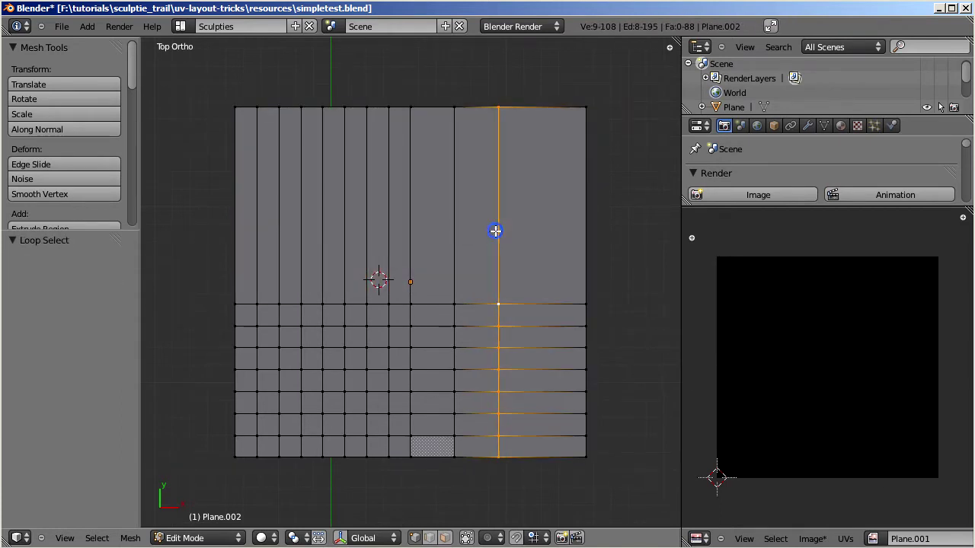
key("x")
left_click(465, 231)
right_click(454, 235, "alt")
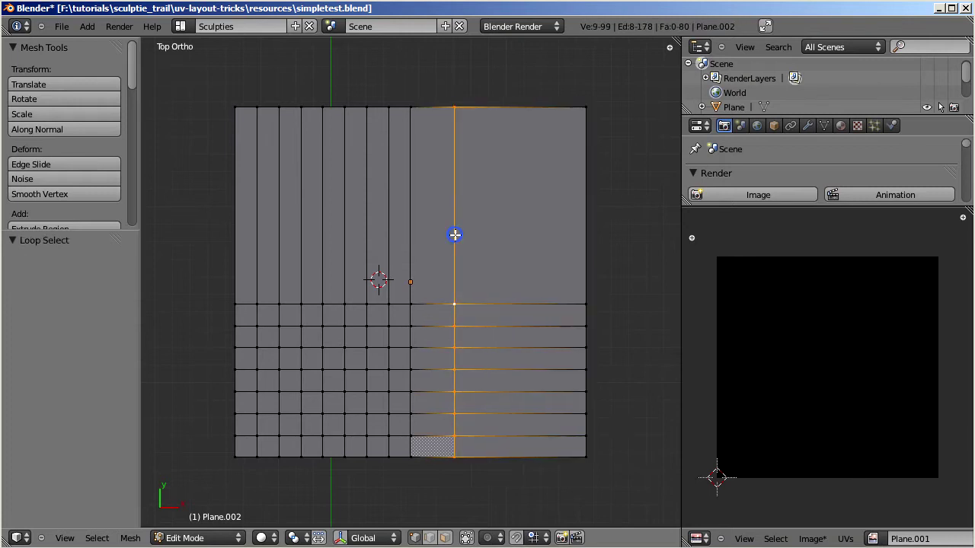
key("x")
left_click(432, 237)
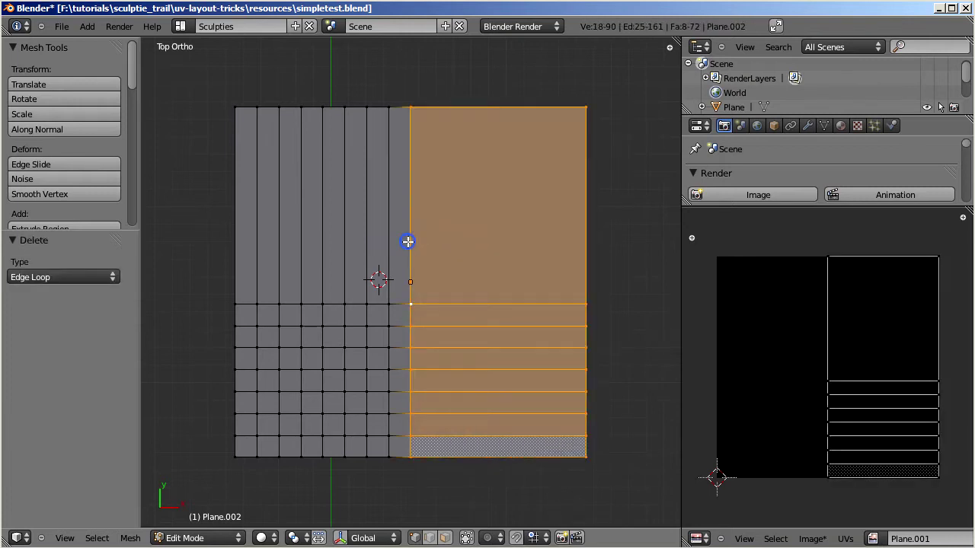
right_click(408, 242, "alt")
key("x")
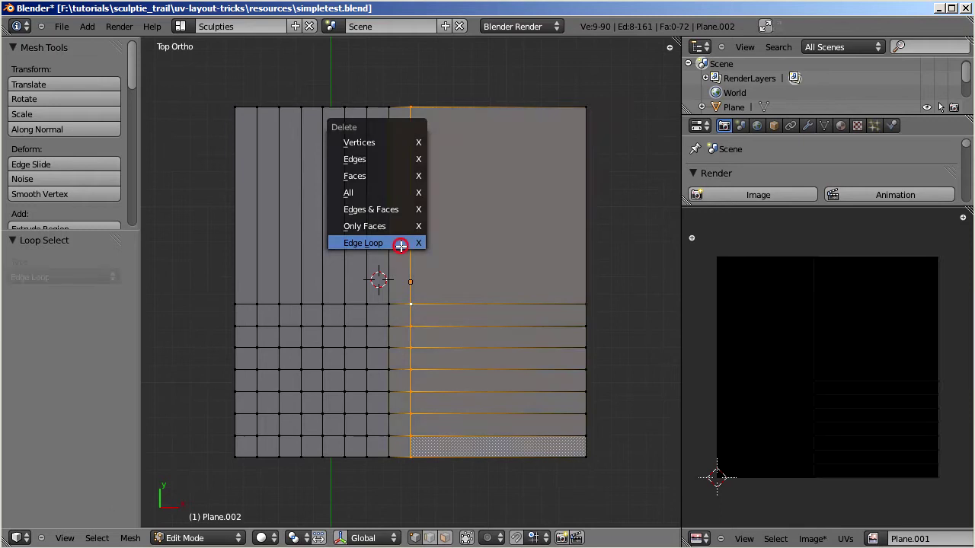
left_click(401, 245)
- Bake the reworked plane's sculpt map from Object Mode and place the 3D cursor beside it
key("a")
key("a")
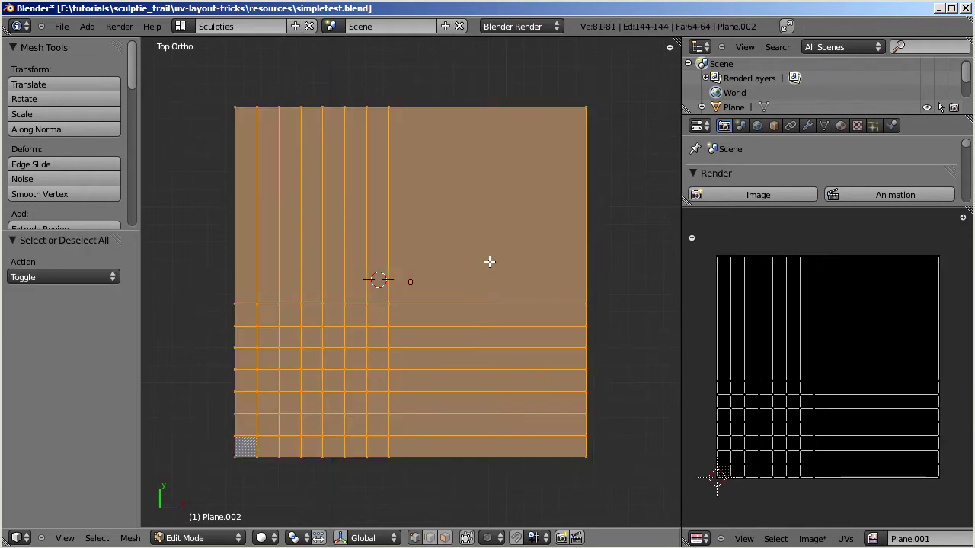
scroll(489, 262, "down", 7)
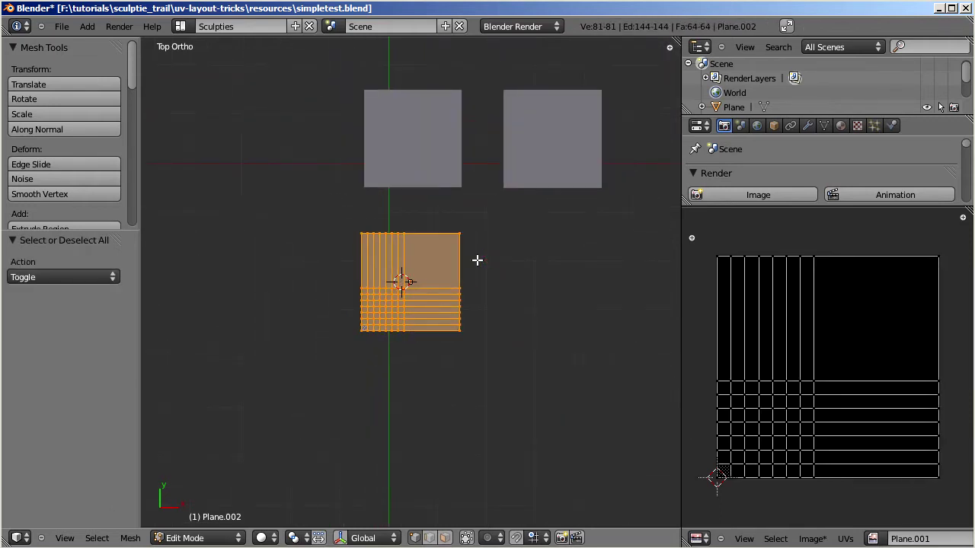
left_click(229, 538)
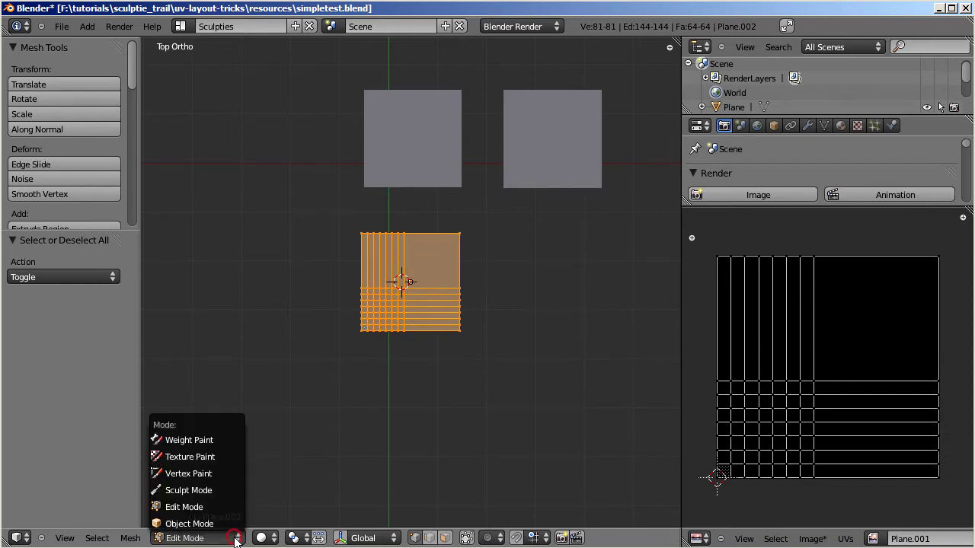
left_click(230, 525)
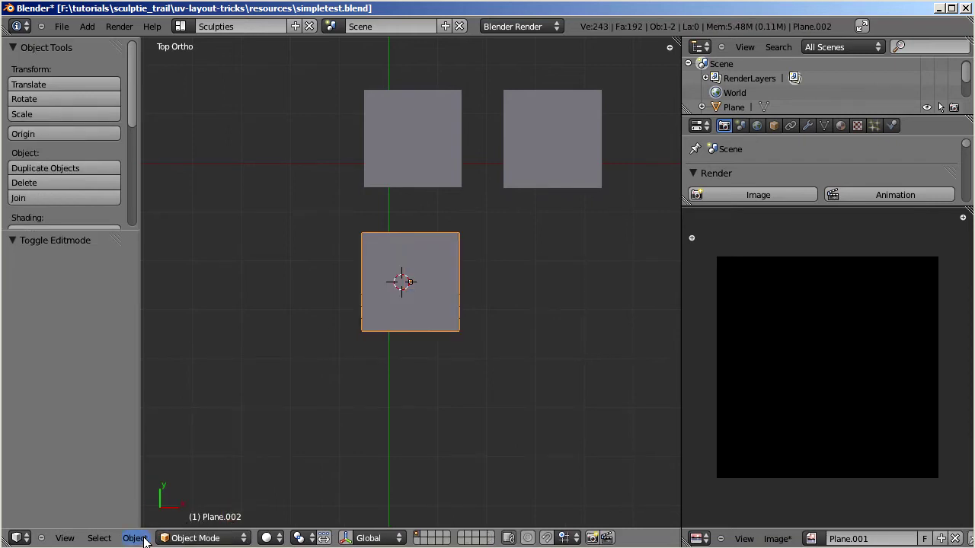
left_click(143, 539)
left_click(220, 81)
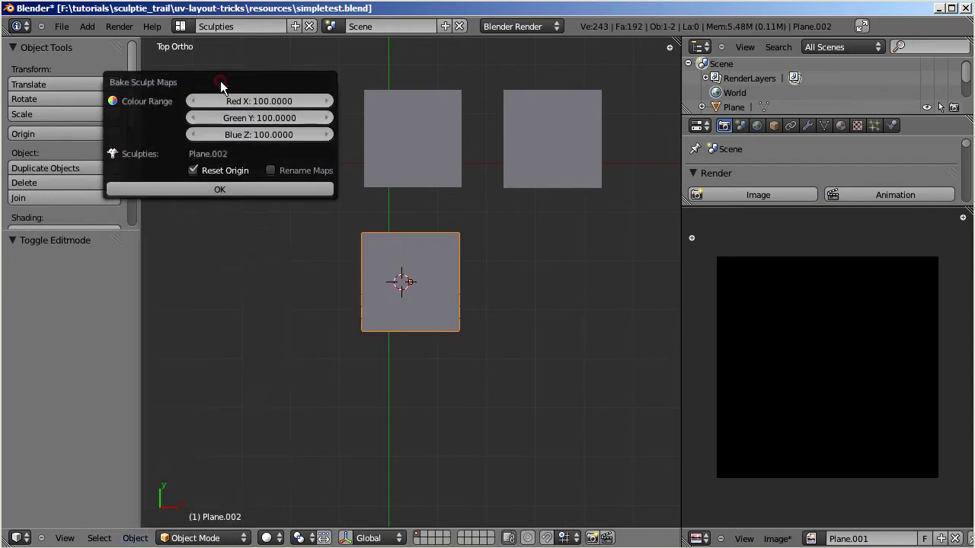
left_click(249, 189)
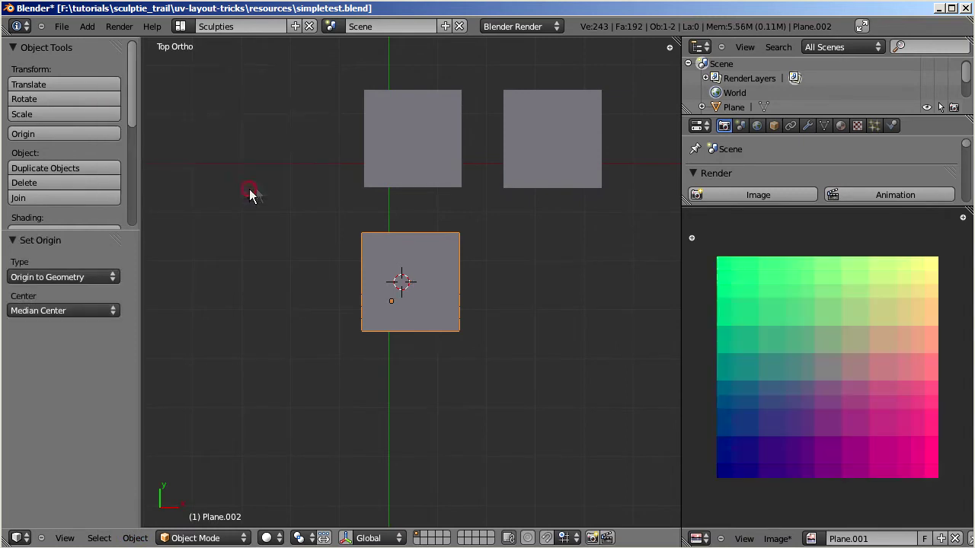
left_click(552, 276)
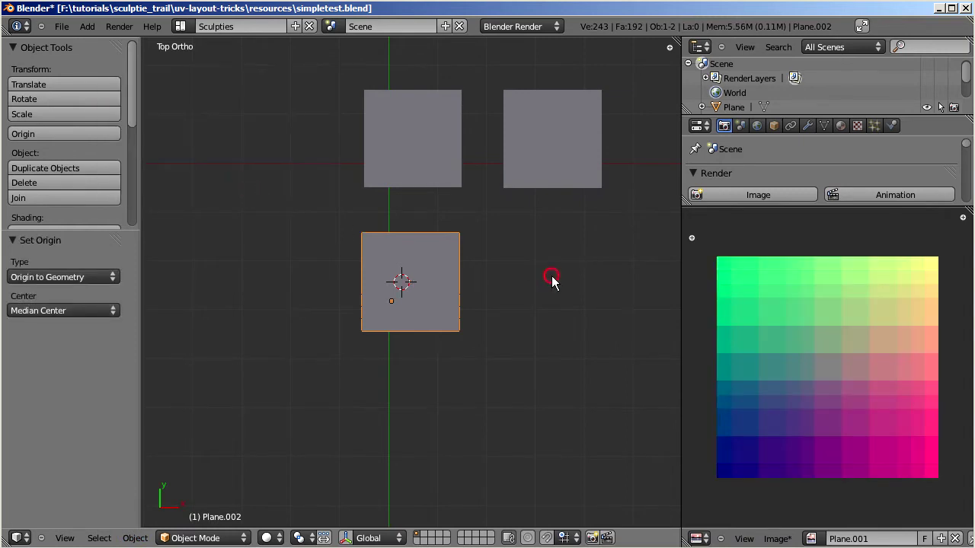
- Import the baked map as a sculptie plane, scale it by 2, and align it beside the bottom-left plane
left_click(779, 538)
left_click(806, 298)
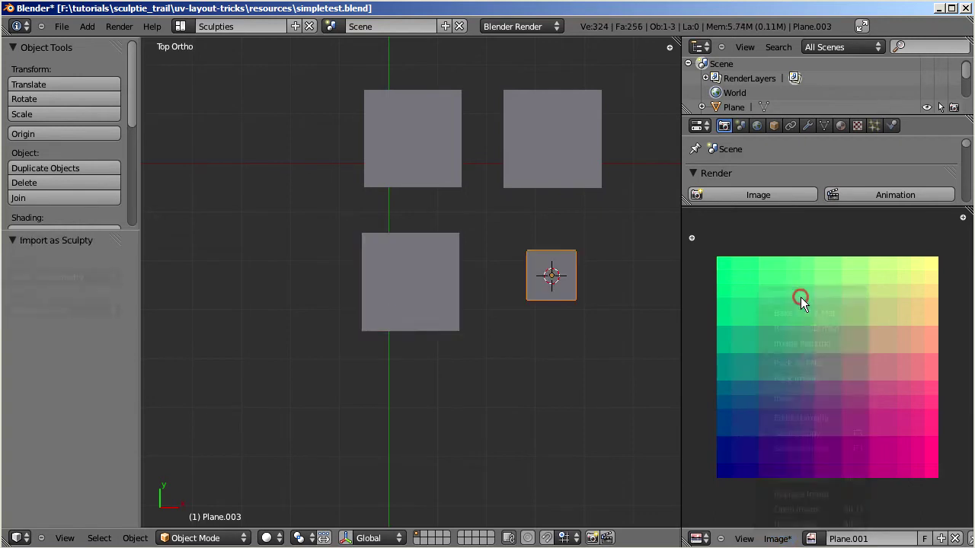
key("s")
key("2")
key("Return")
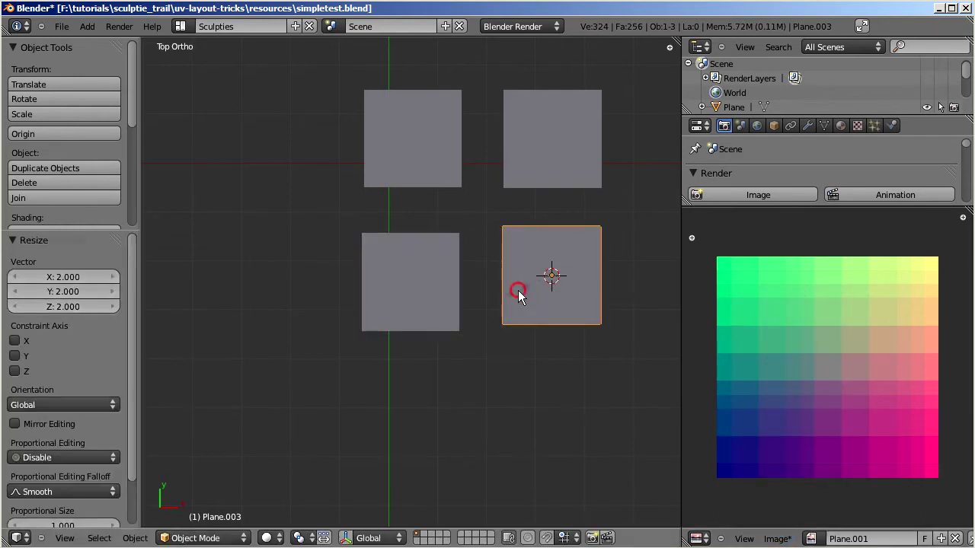
key("g")
left_click(518, 299)
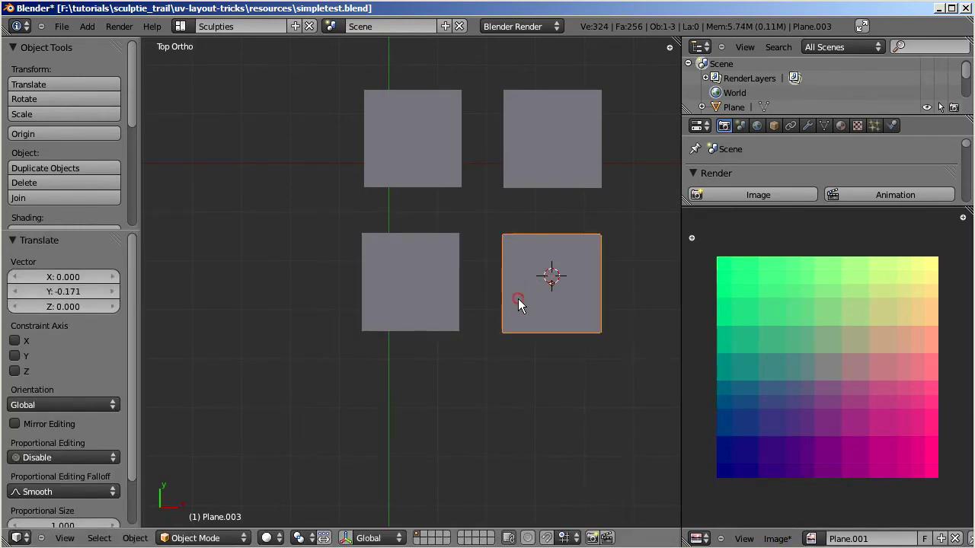
- Join the imported plane with the bottom-left plane into one object
right_click(435, 299, "shift")
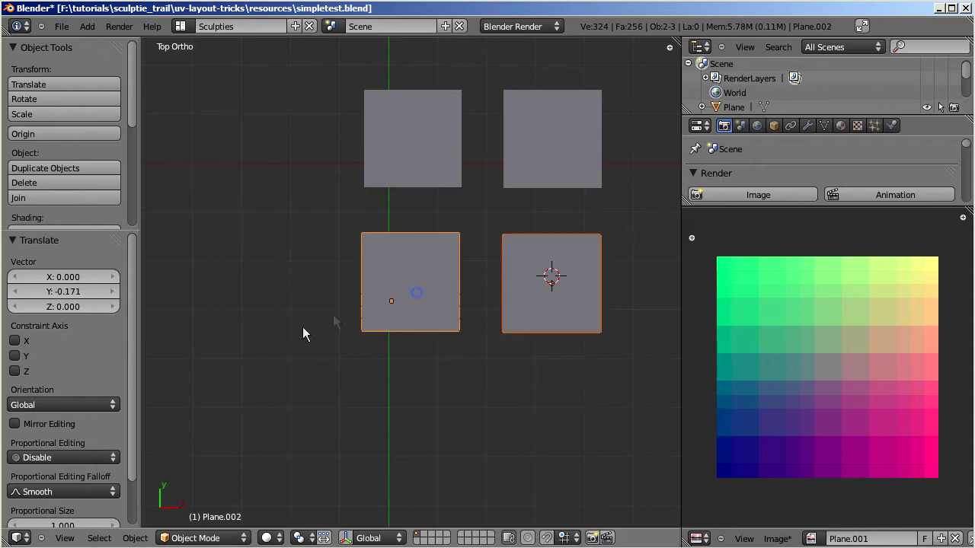
left_click(140, 539)
left_click(182, 163)
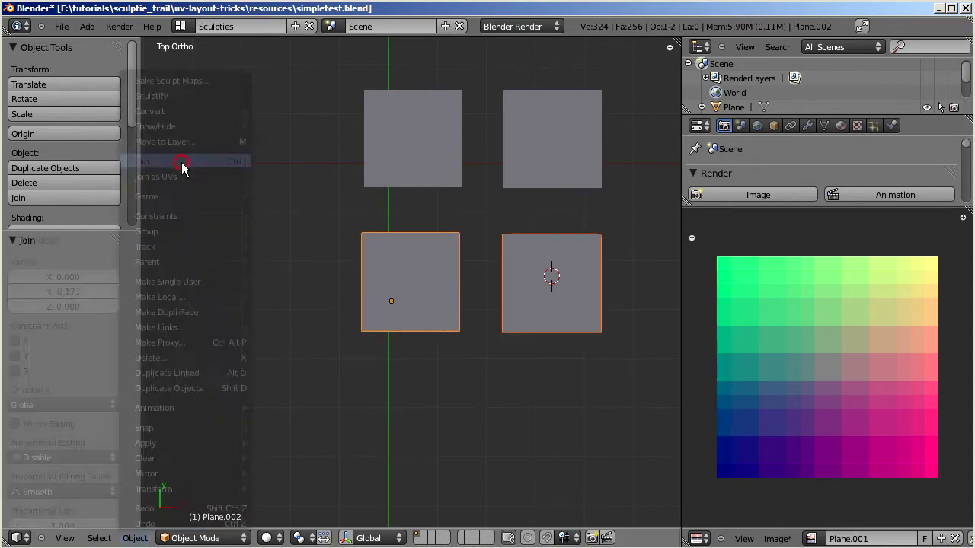
left_click(244, 536)
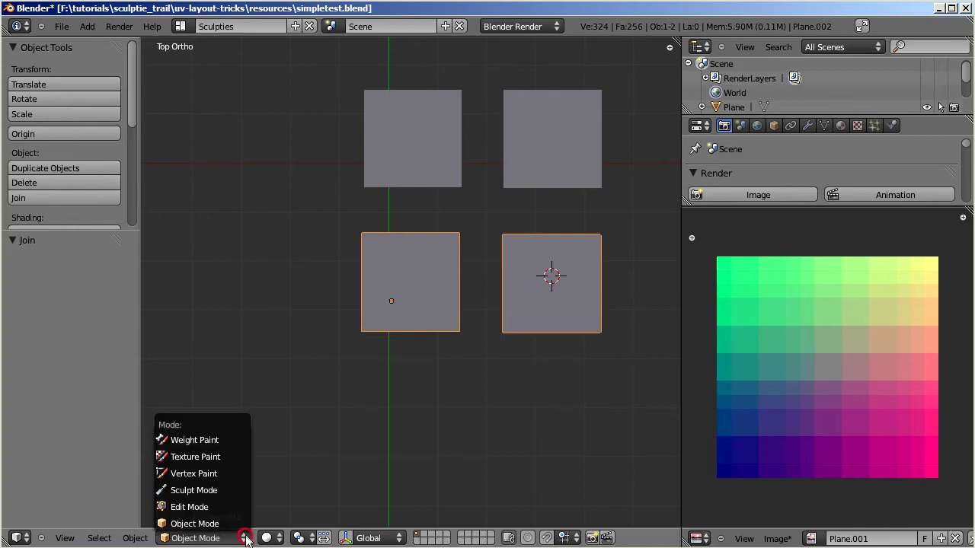
left_click(237, 507)
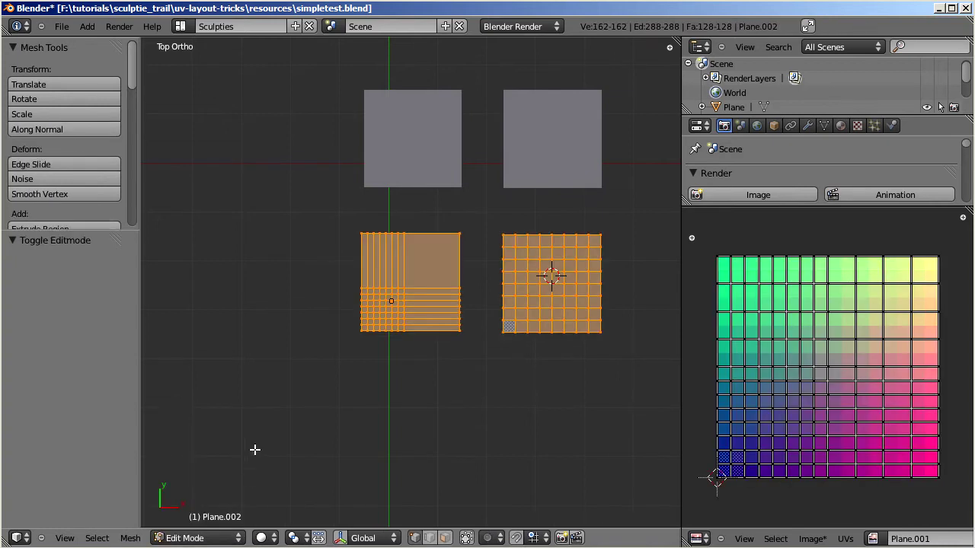
key("KP_Decimal")
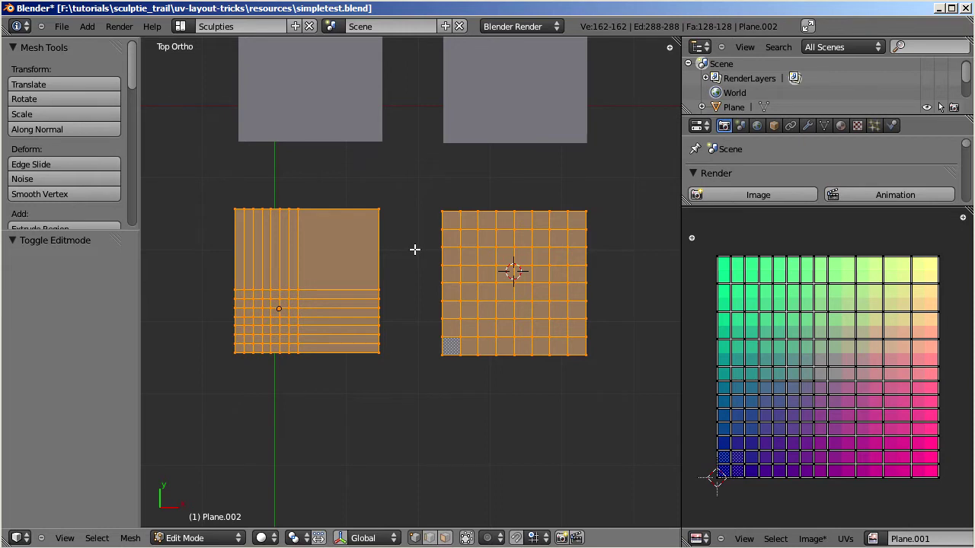
scroll(414, 249, "down", 4)
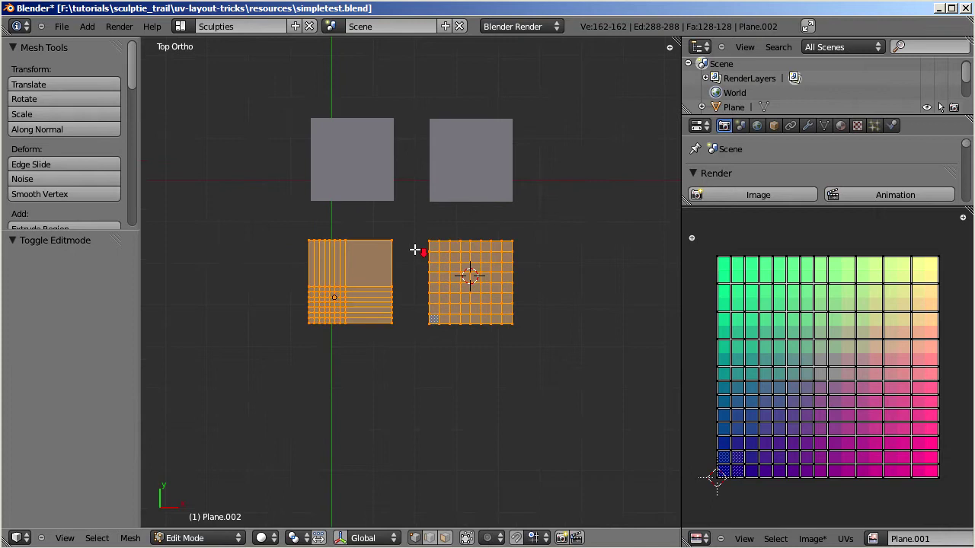
left_click(229, 538)
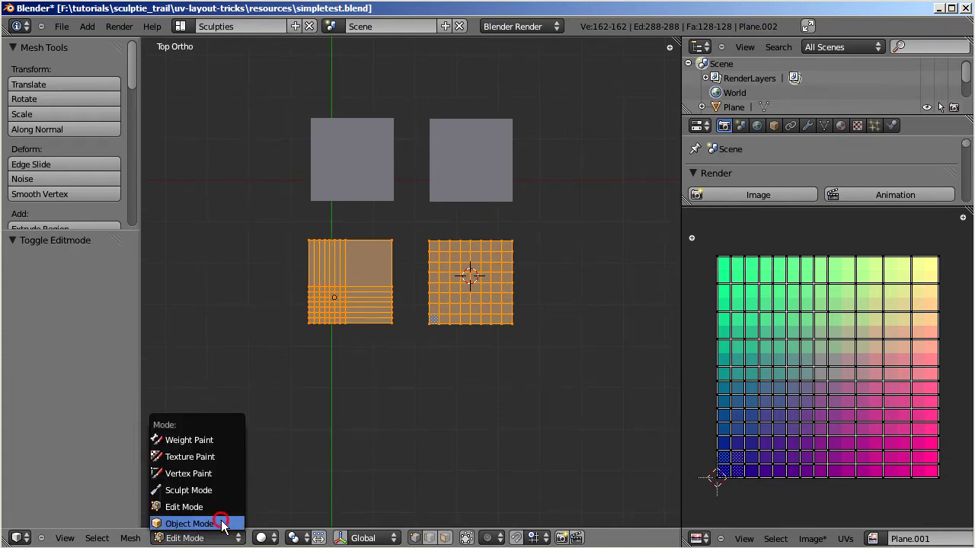
- Select all four planes with the top-left one active and join them into one mesh
left_click(221, 524)
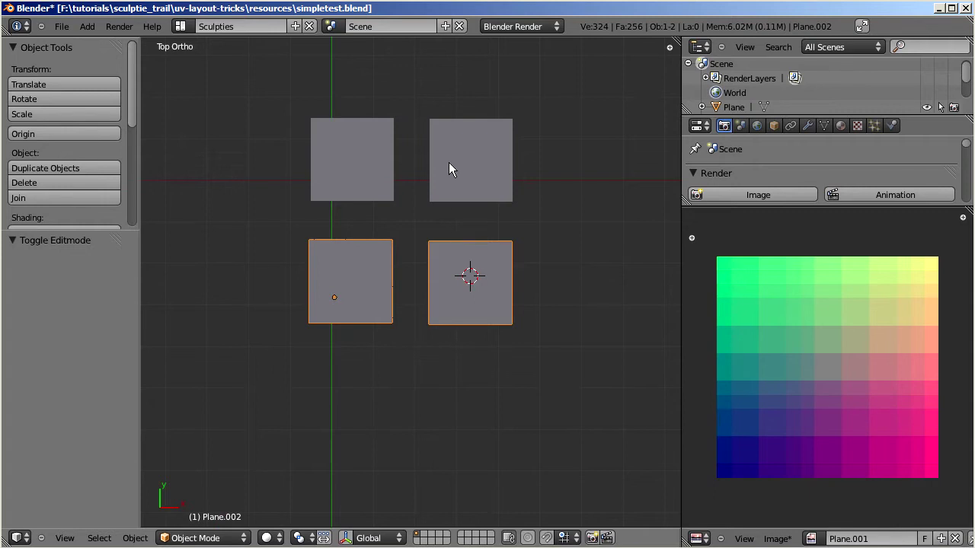
key("a")
key("a")
right_click(363, 179, "shift")
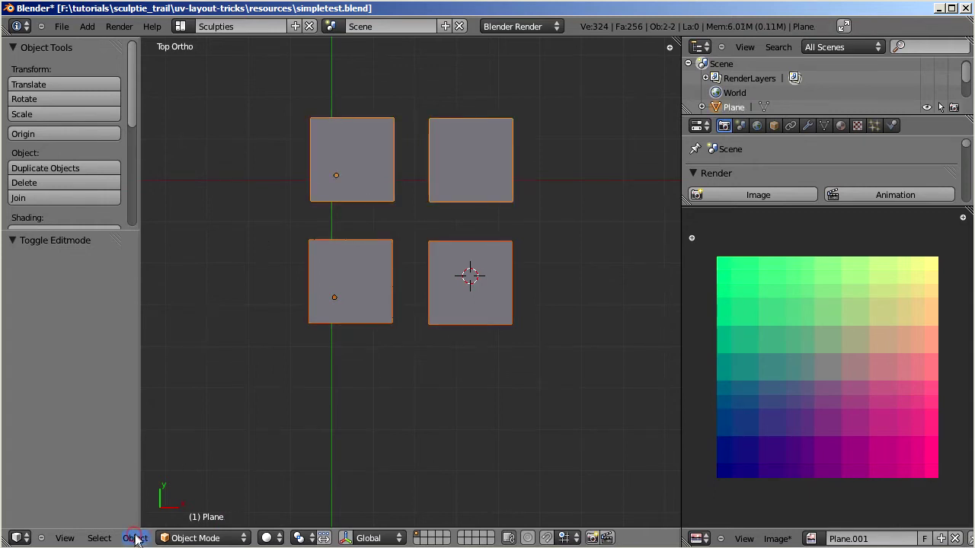
left_click(135, 539)
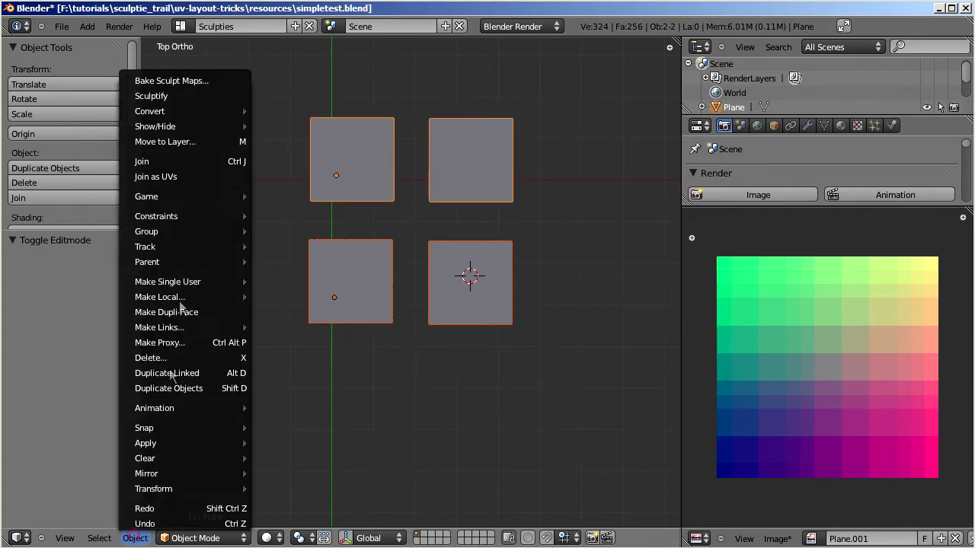
left_click(186, 162)
left_click(232, 538)
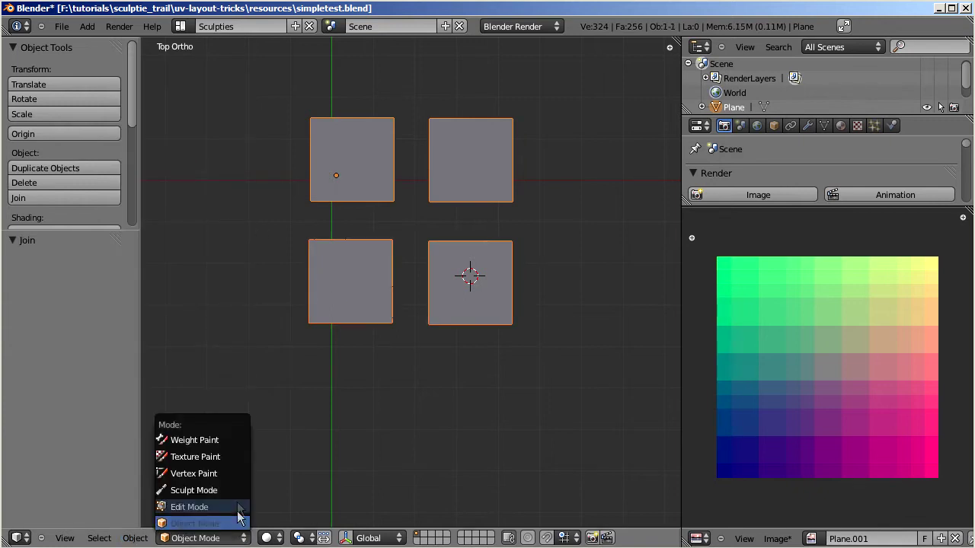
left_click(240, 507)
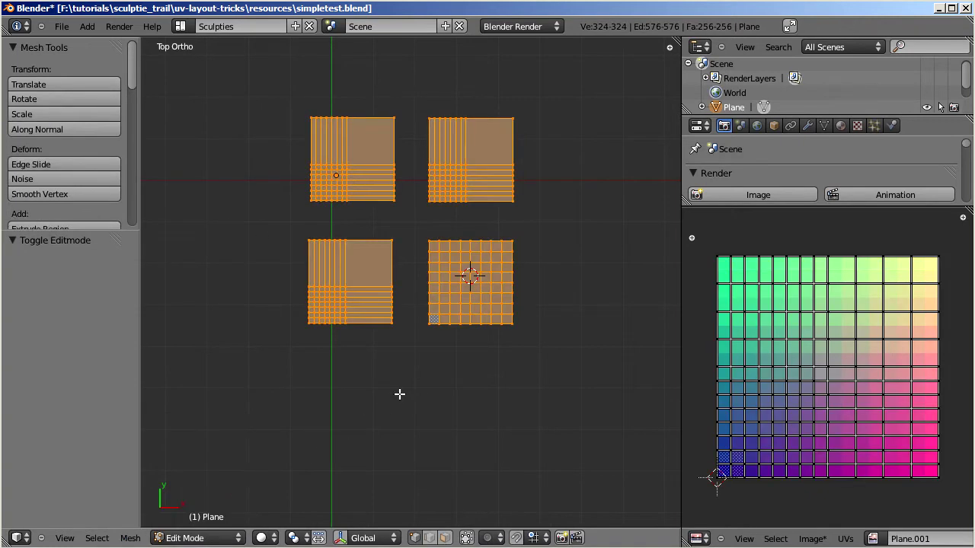
key("KP_Decimal")
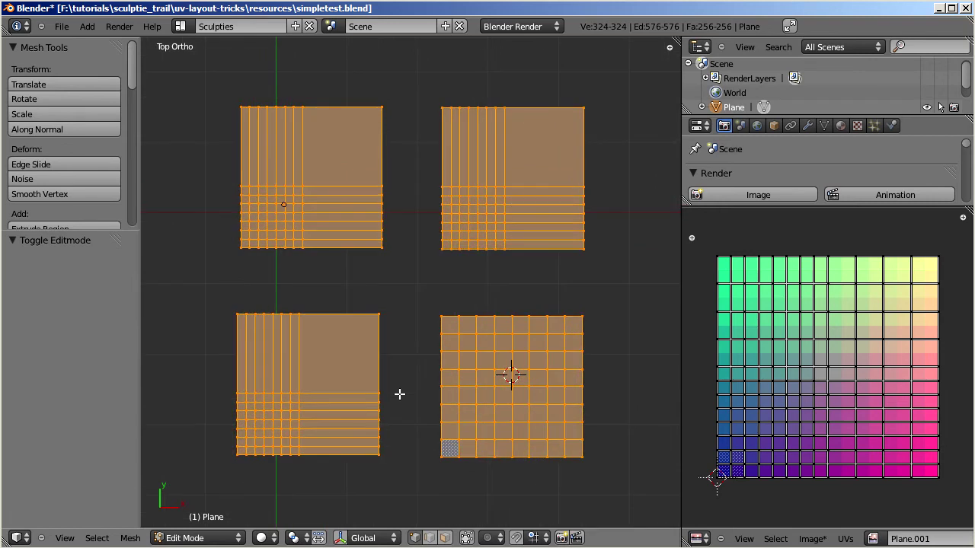
key("a")
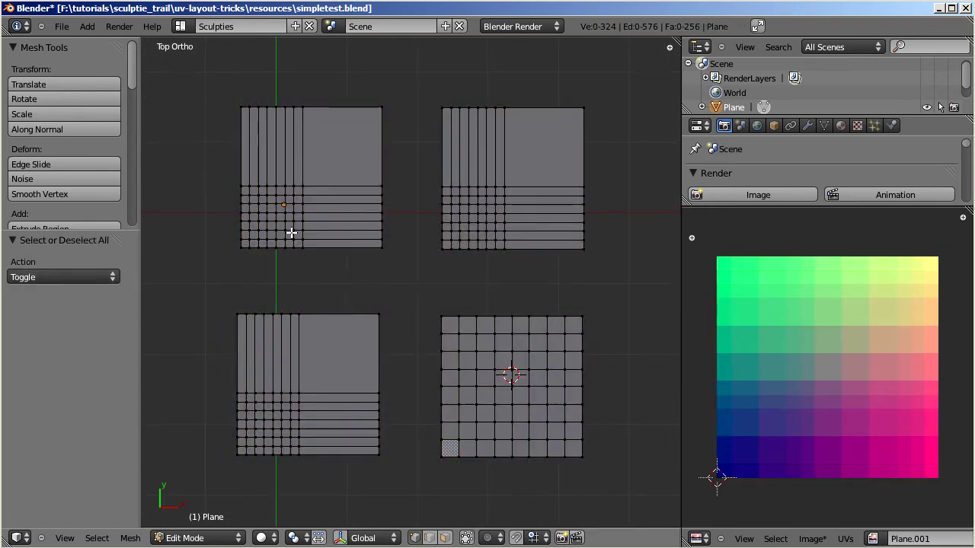
key("l")
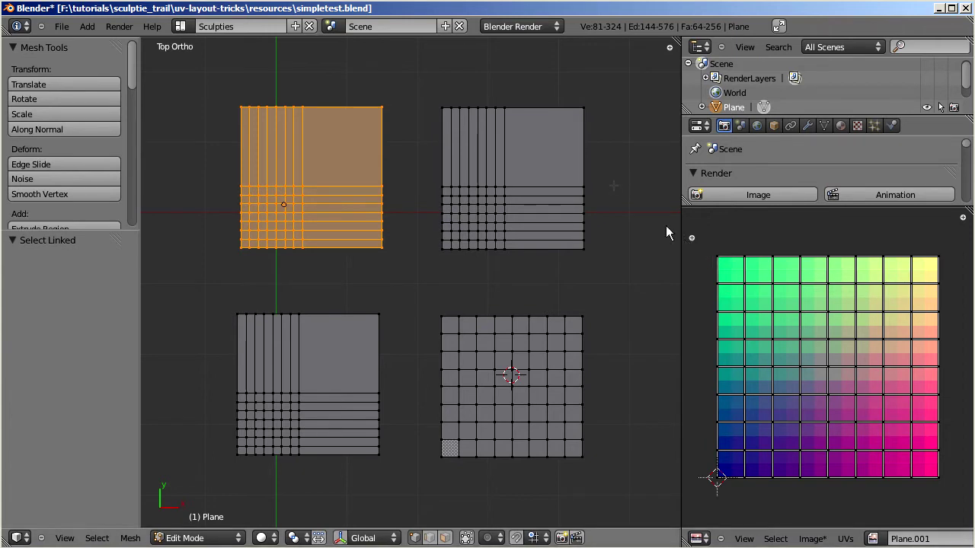
key("a")
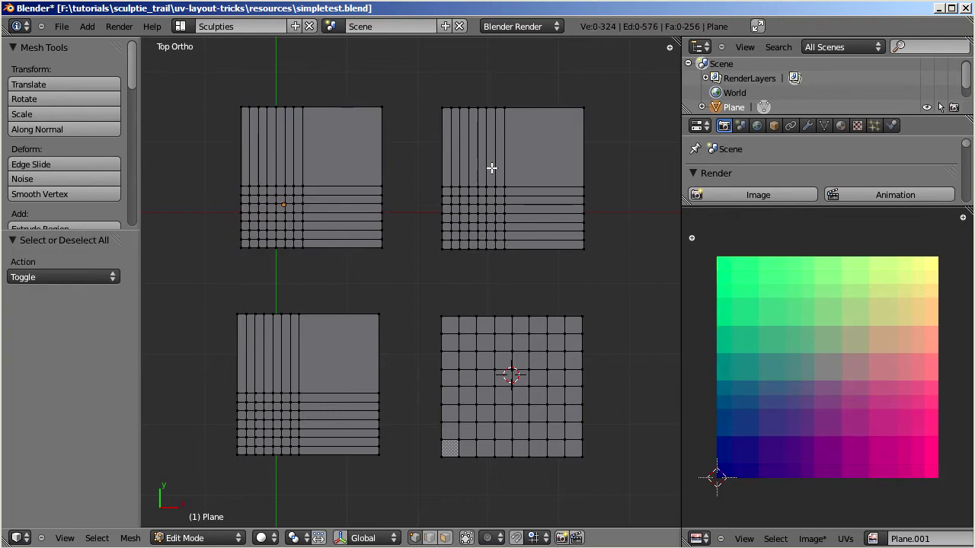
key("l")
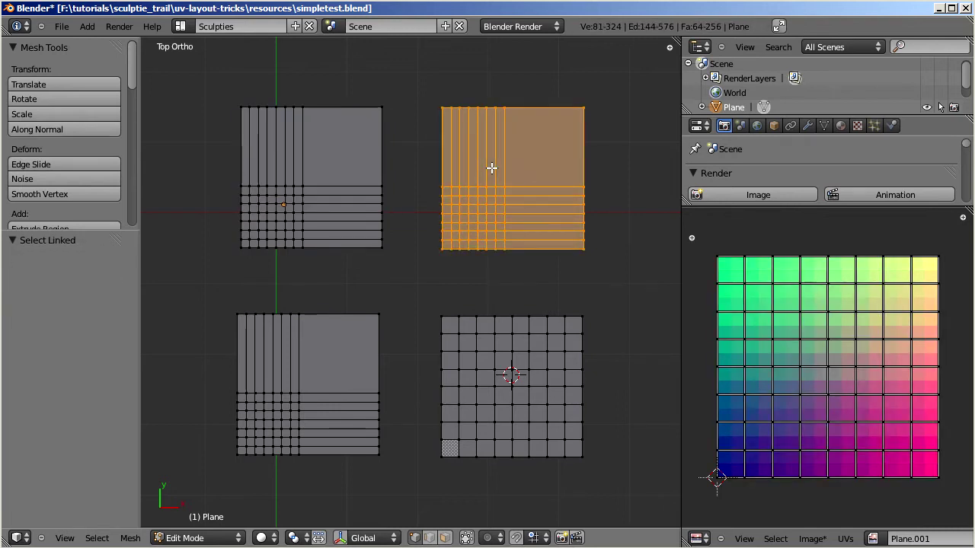
key("a")
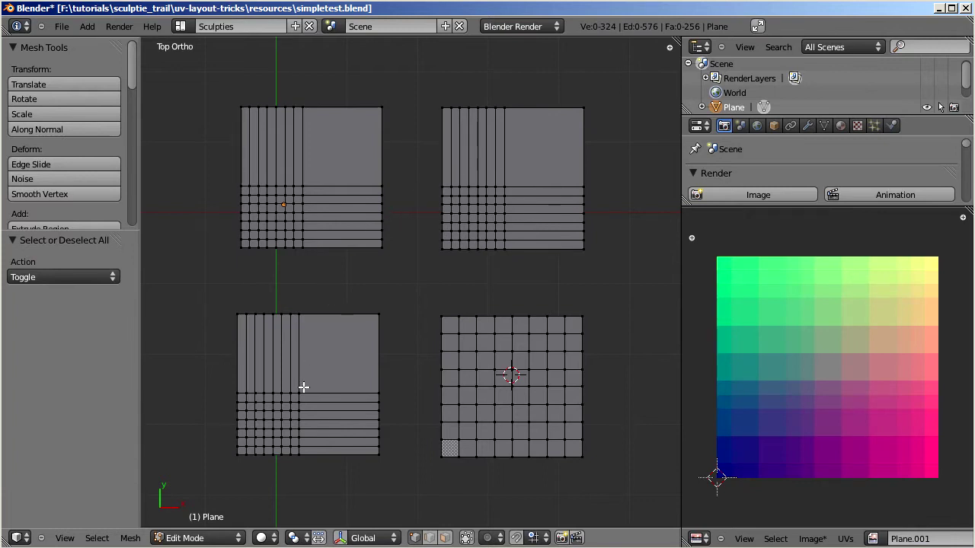
key("l")
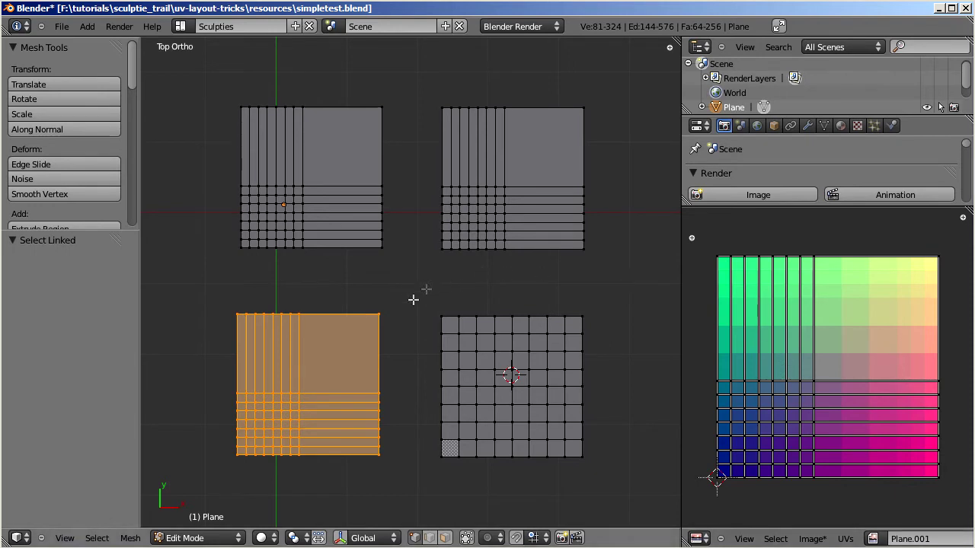
key("a")
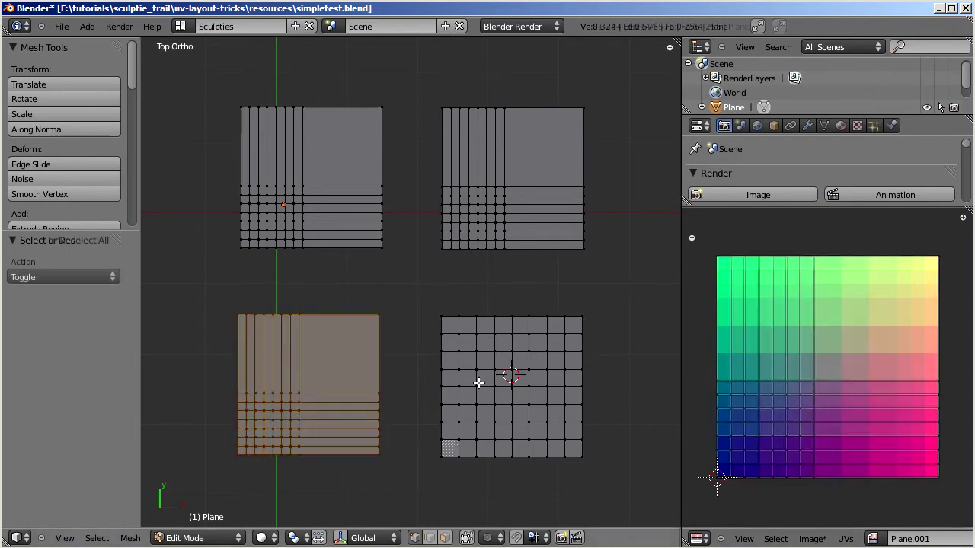
key("l")
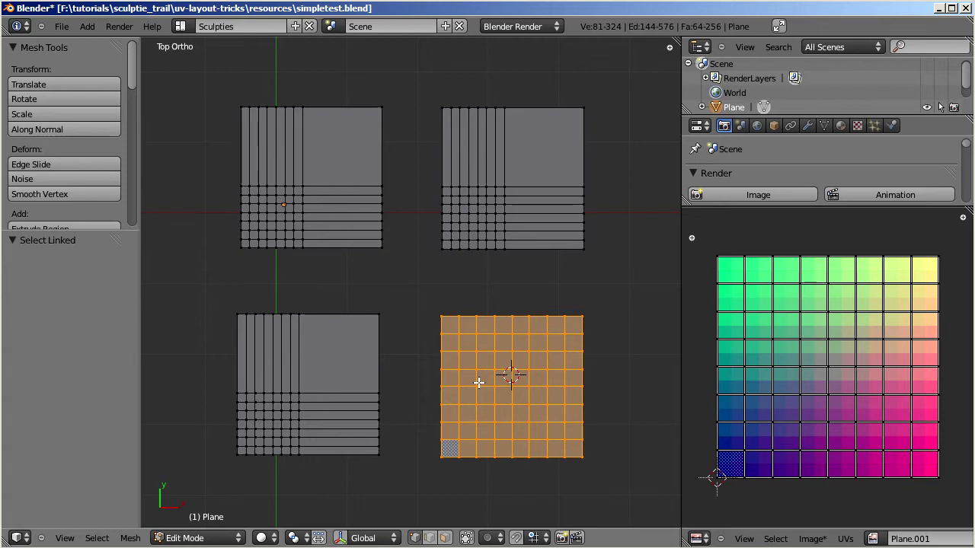
key("a")
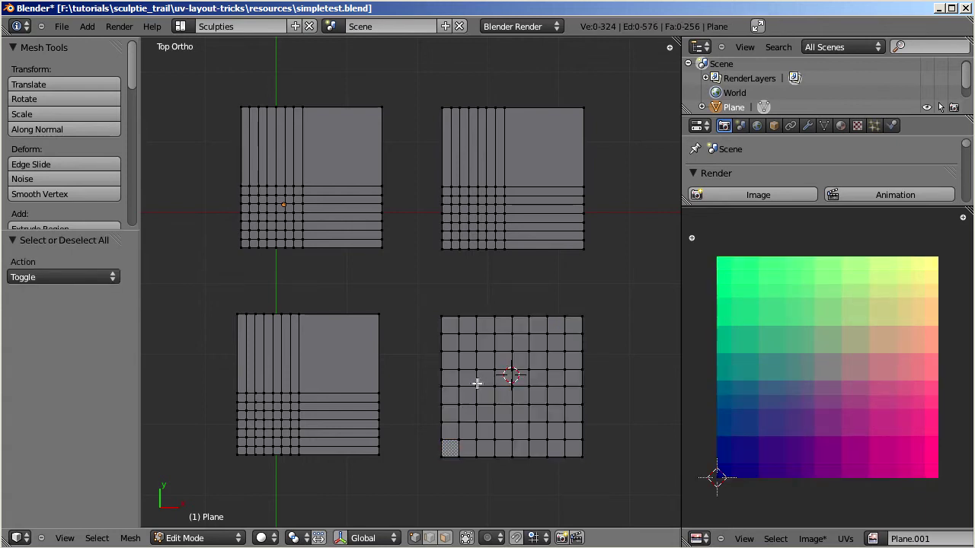
- Box-select the bottom-left plane's large face and corner face, then place the 2D cursor
key("b")
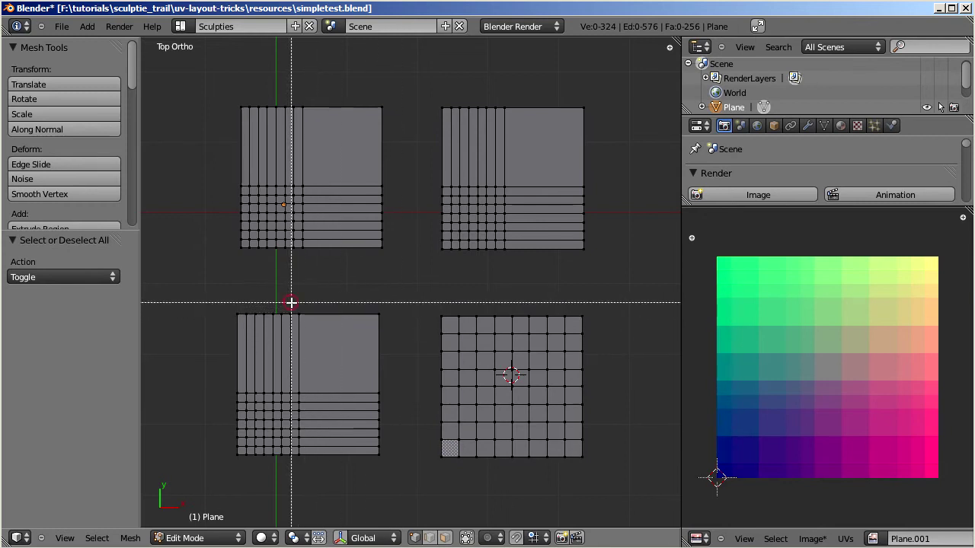
left_click_drag(291, 302, 427, 398)
key("b")
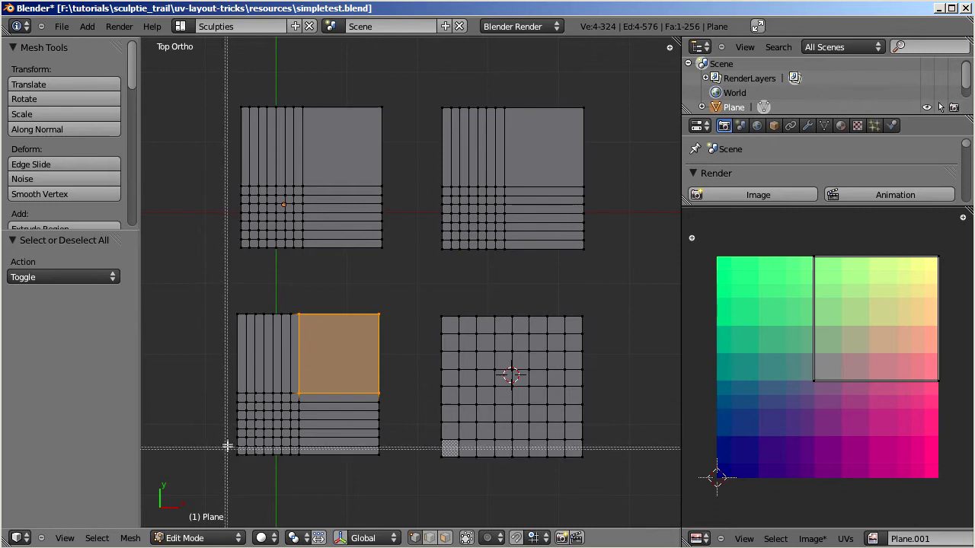
left_click_drag(227, 441, 251, 466)
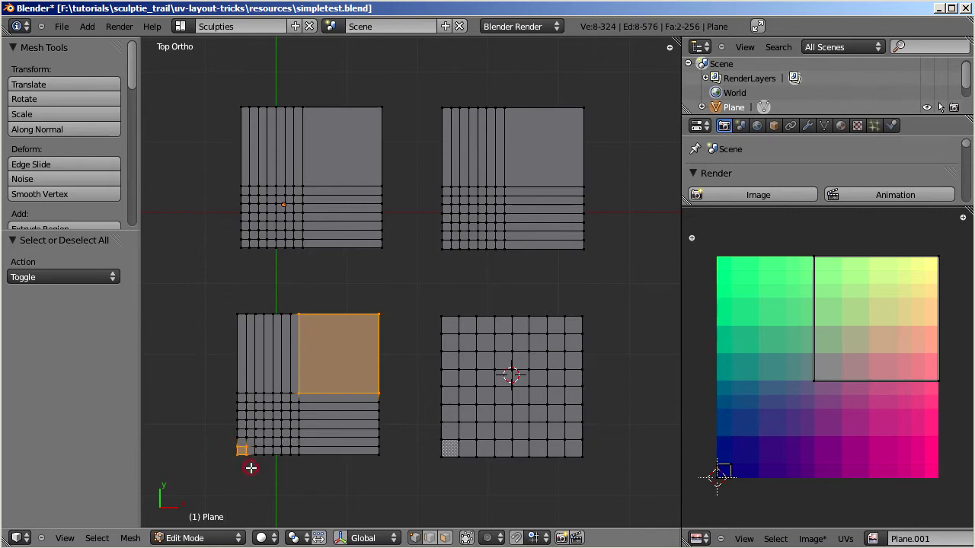
left_click(822, 504)
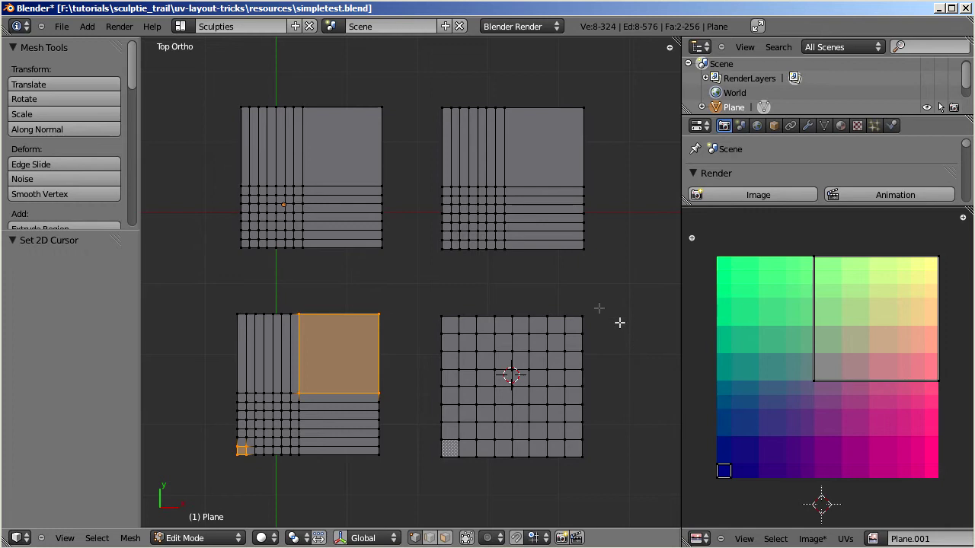
- Select the whole bottom-left plane mesh with select-linked to show its UVs
key("a")
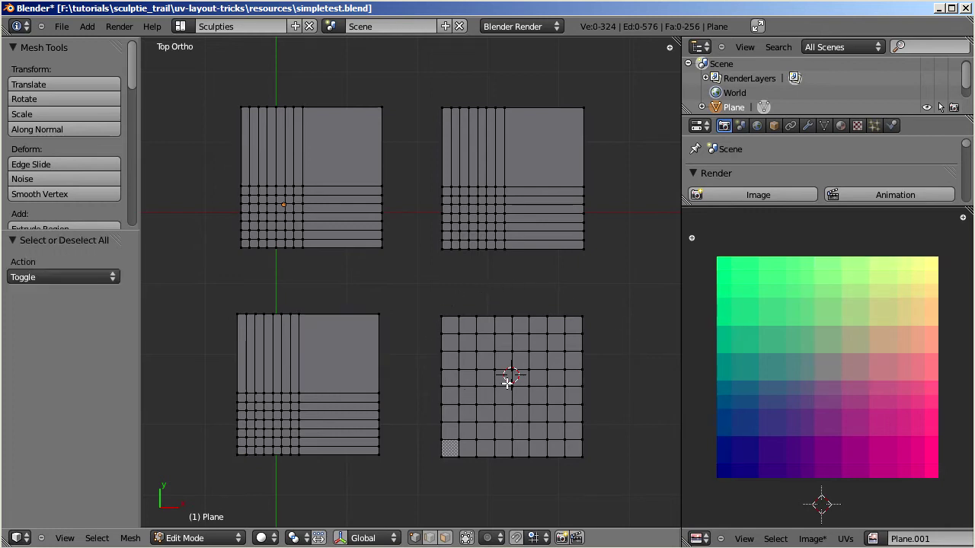
key("l")
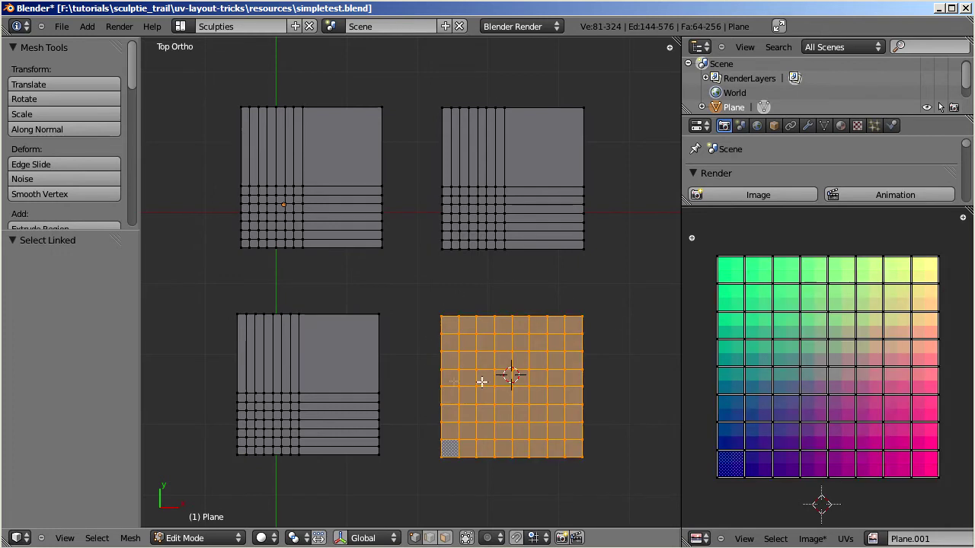
key("a")
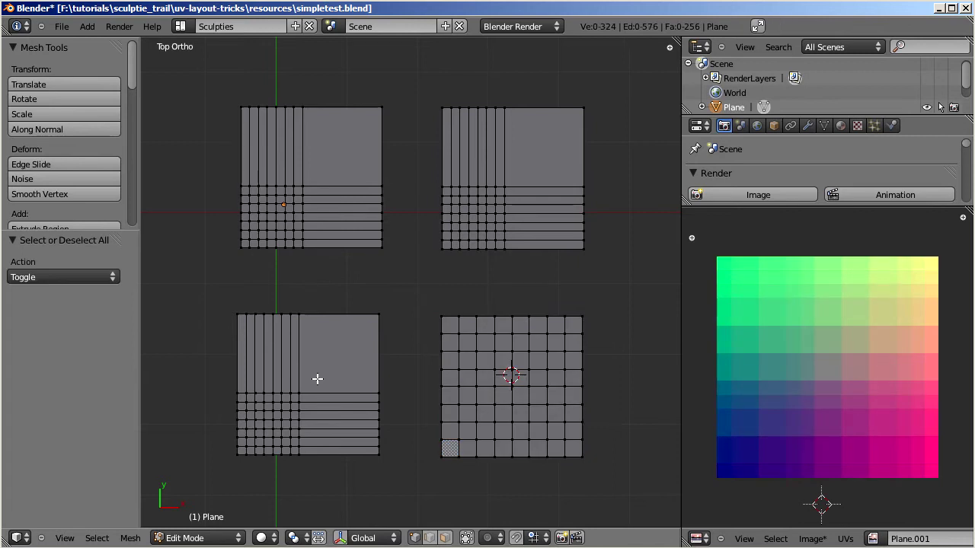
key("l")
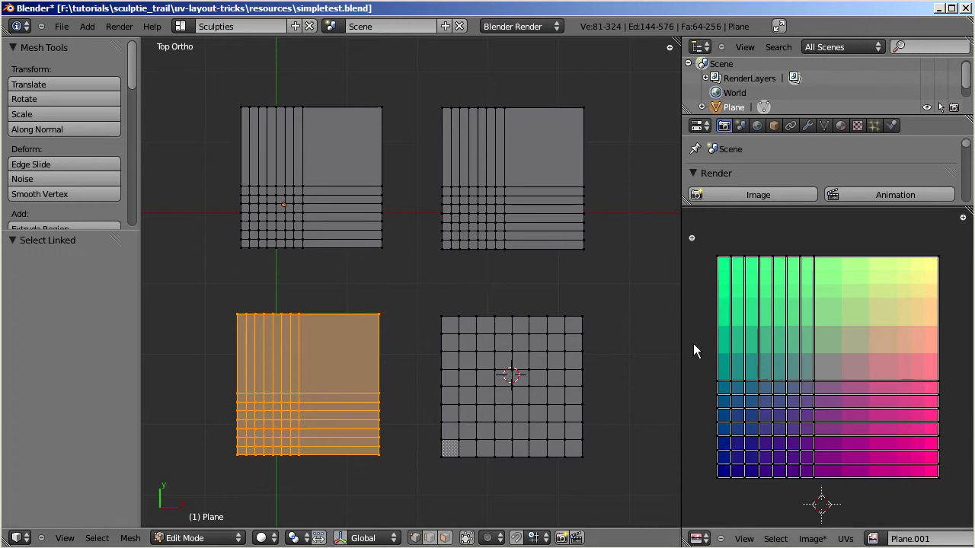
- Stretch the short lower UV rows to double height along Y and move them vertically into place
key("b")
left_click_drag(690, 354, 963, 491)
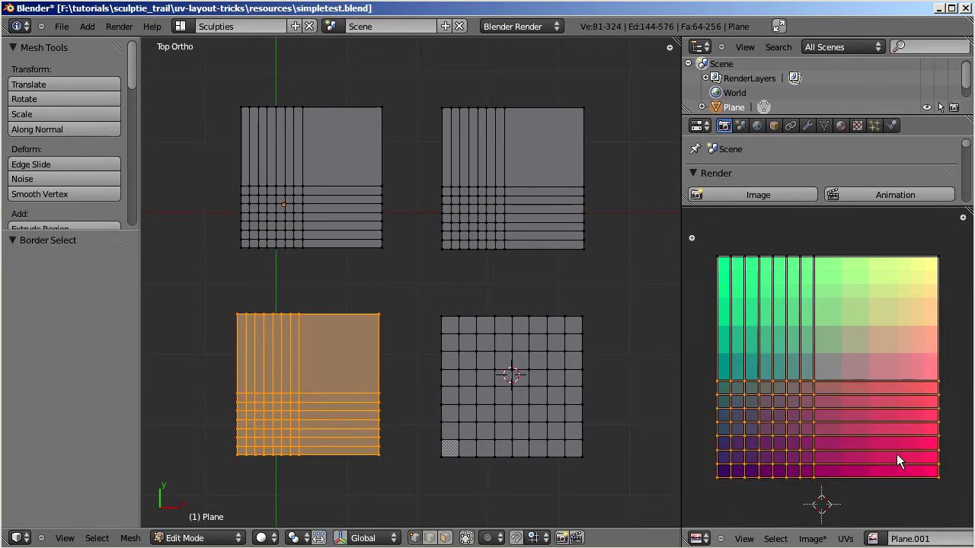
key("s")
key("y")
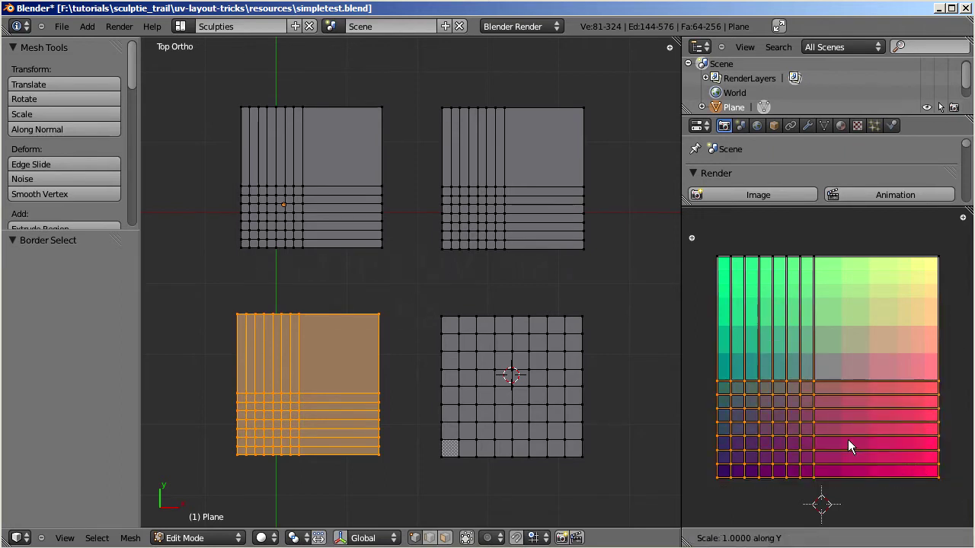
key("2")
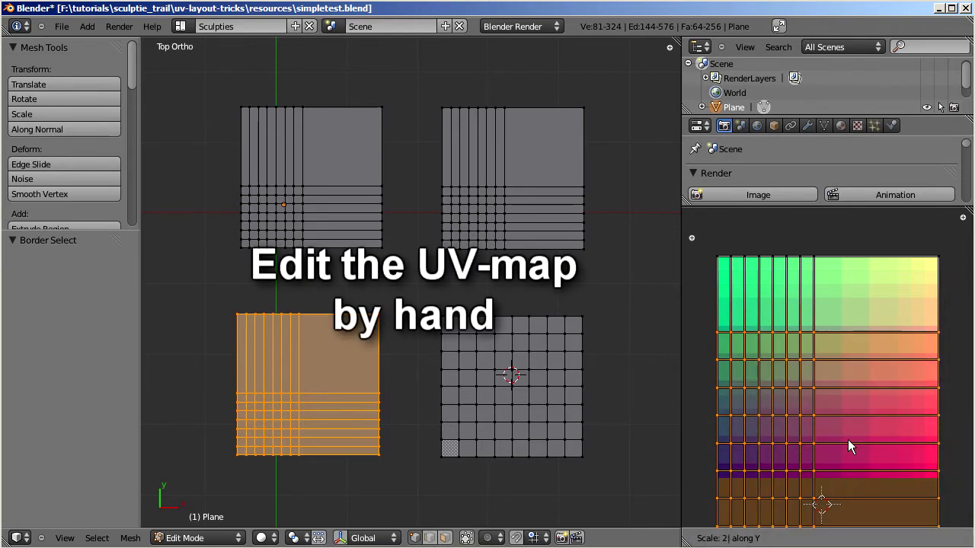
left_click(848, 439)
key("g")
key("y")
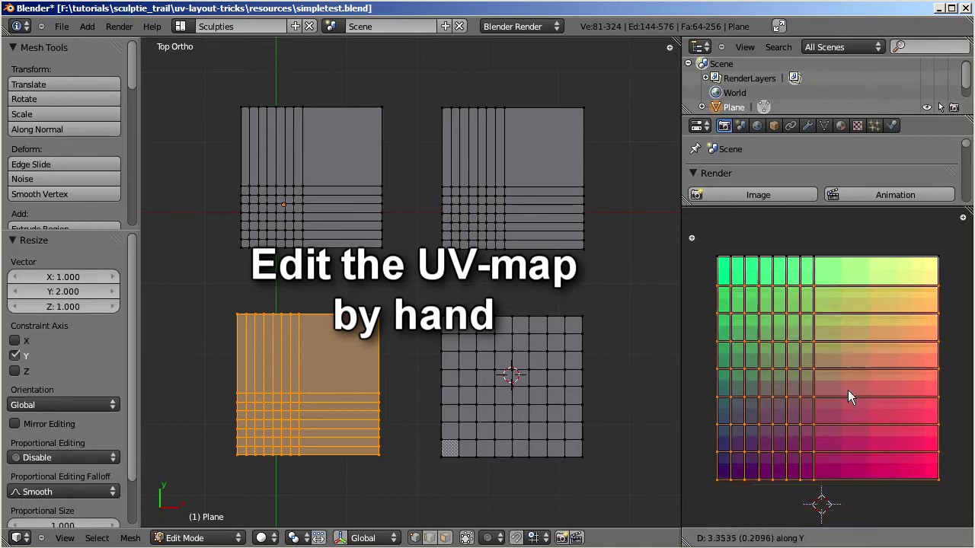
left_click(846, 391)
key("a")
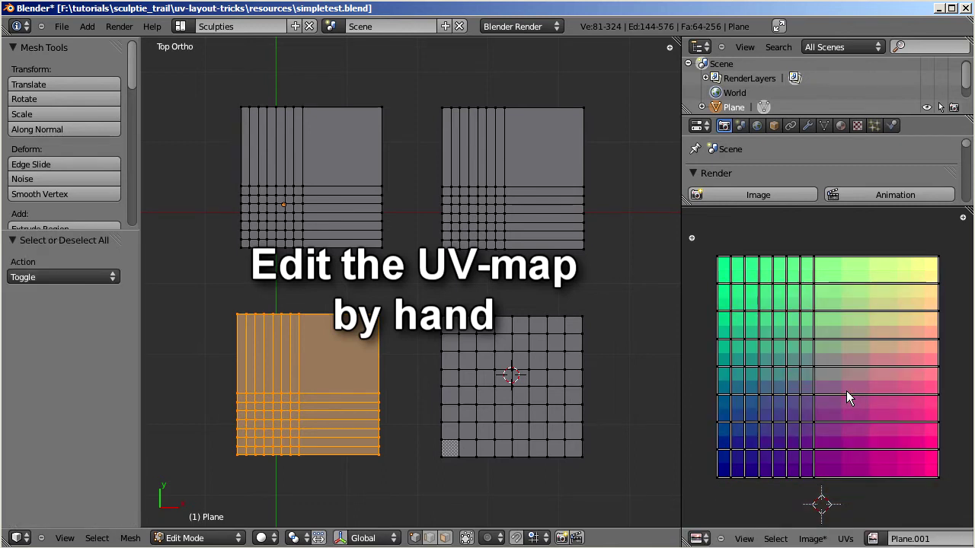
- Double the narrow left UV columns' width along X and shift them into an even grid
key("b")
left_click_drag(710, 246, 857, 478)
key("s")
key("x")
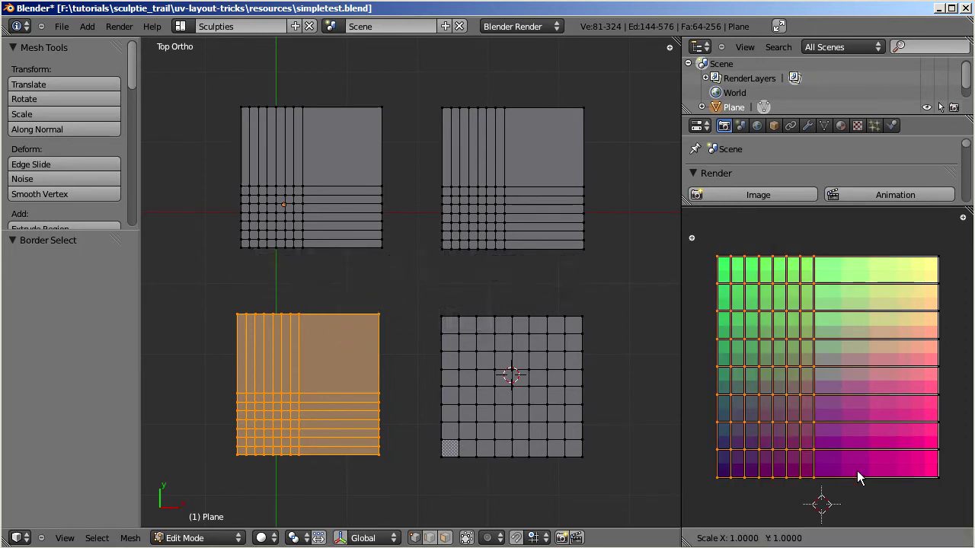
type("2")
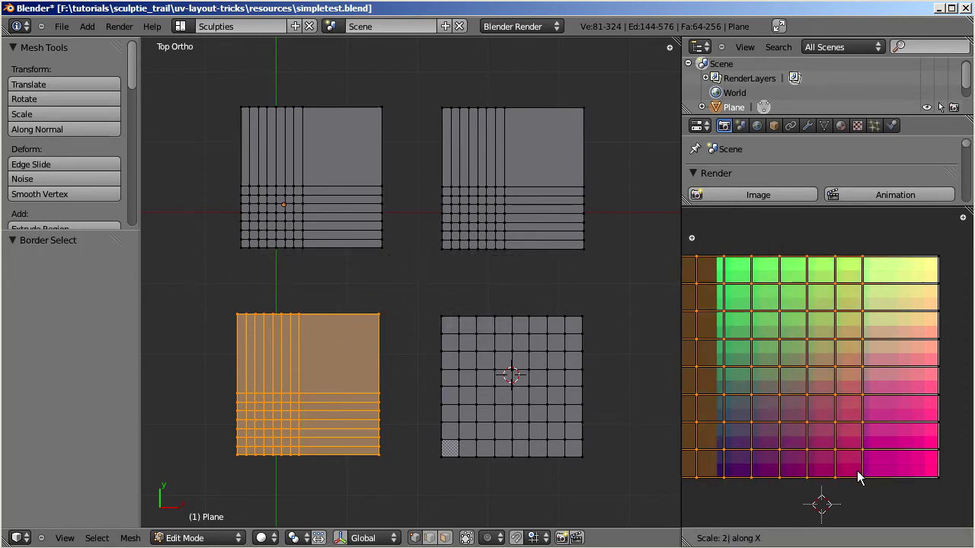
key("Return")
key("g")
key("x")
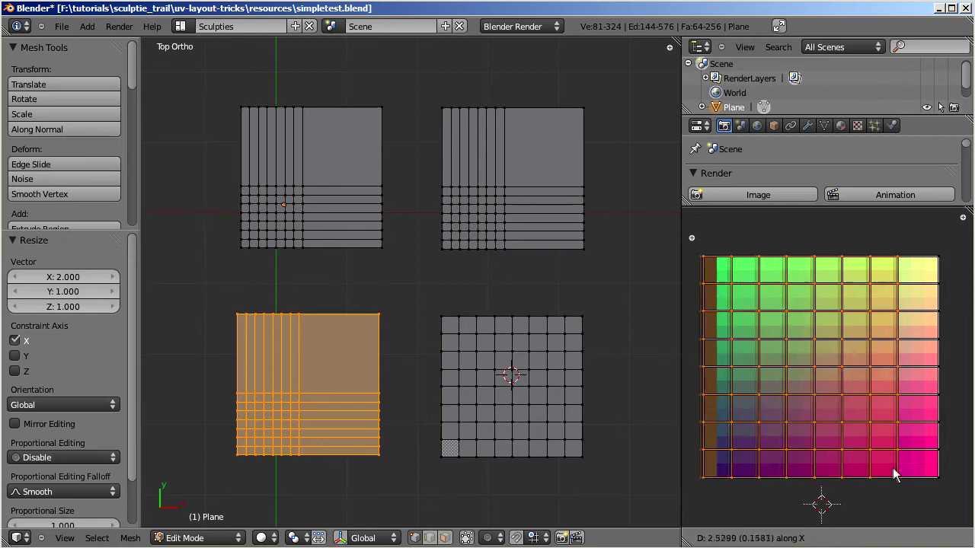
left_click(906, 471)
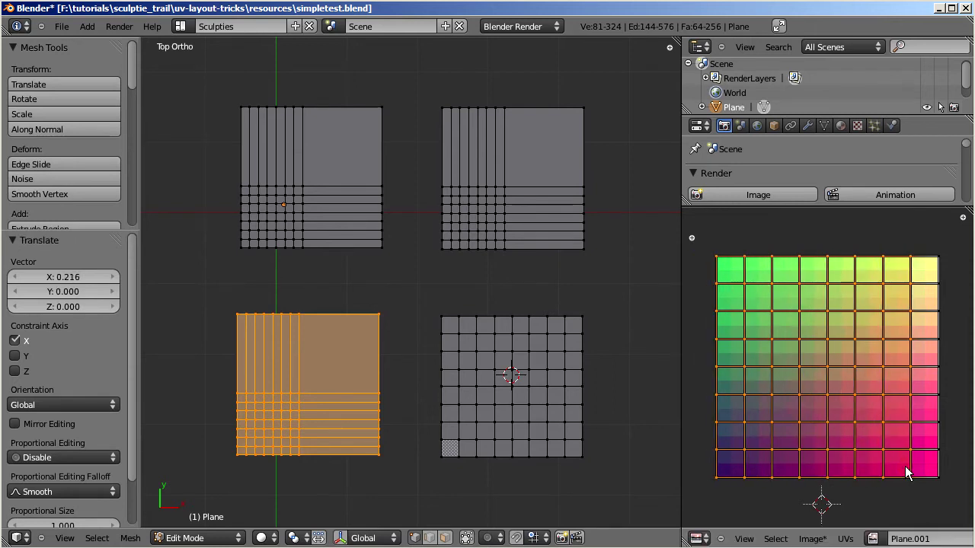
key("b")
left_click_drag(927, 242, 954, 501)
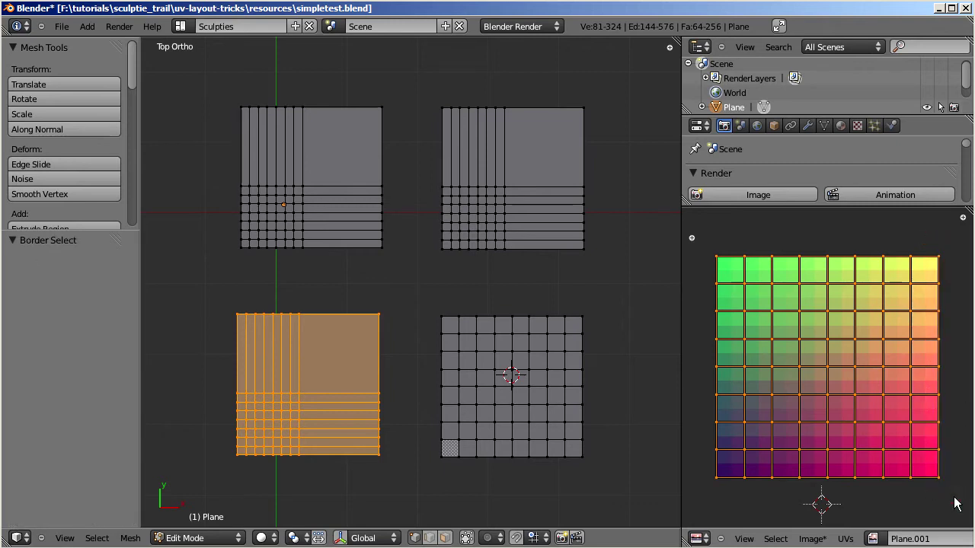
- Apply UVs > Transform > Scale to bounds to fit the UV grid to the image
left_click(845, 539)
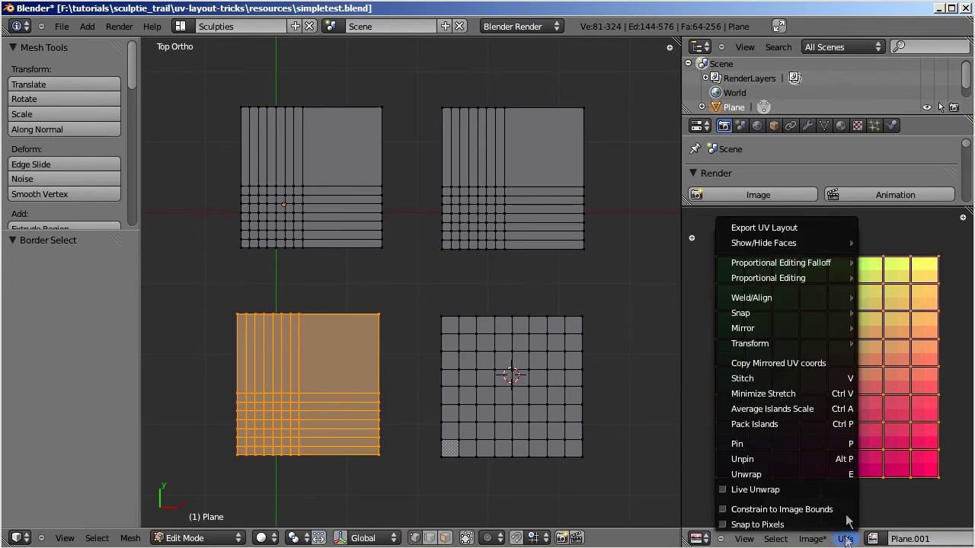
mouse_move(809, 344)
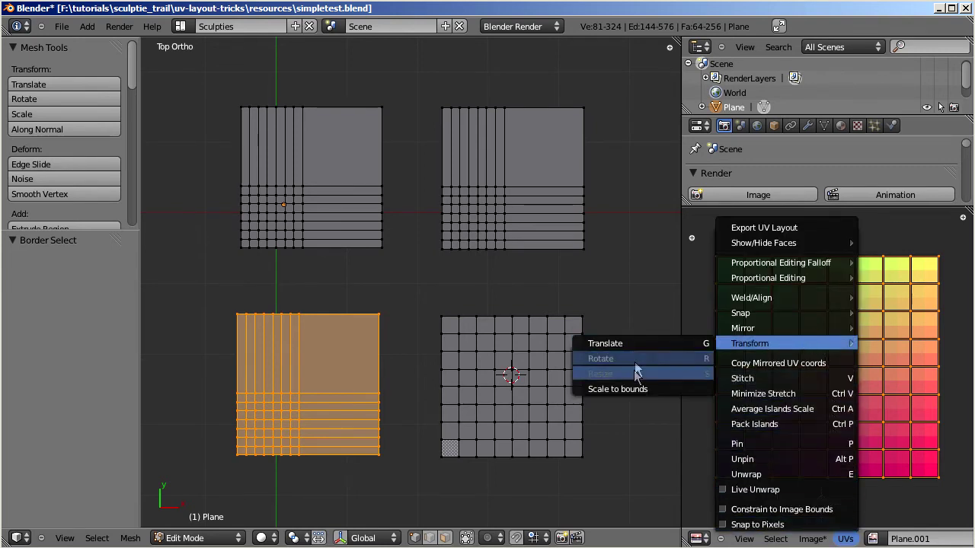
left_click(652, 390)
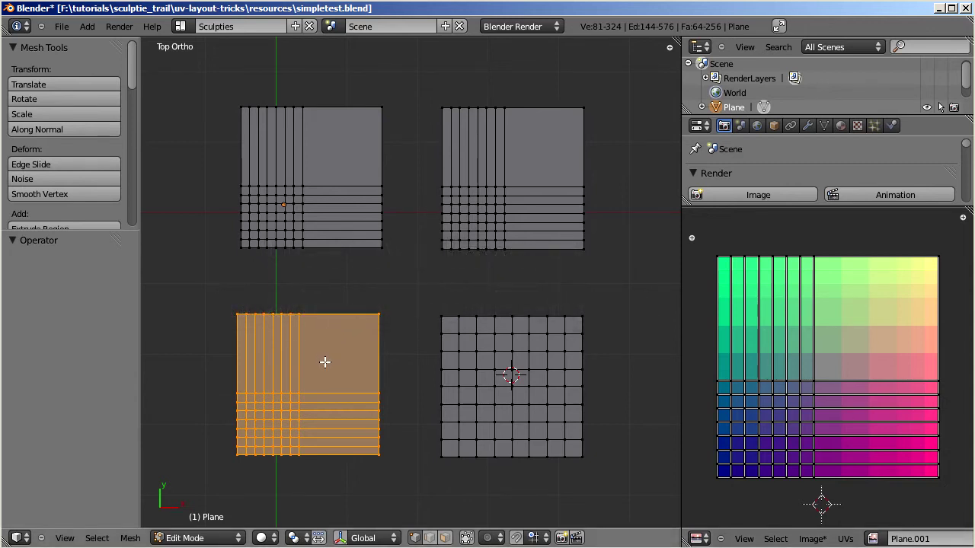
- Separate the selected bottom-left faces into a new object, Plane.001
key("p")
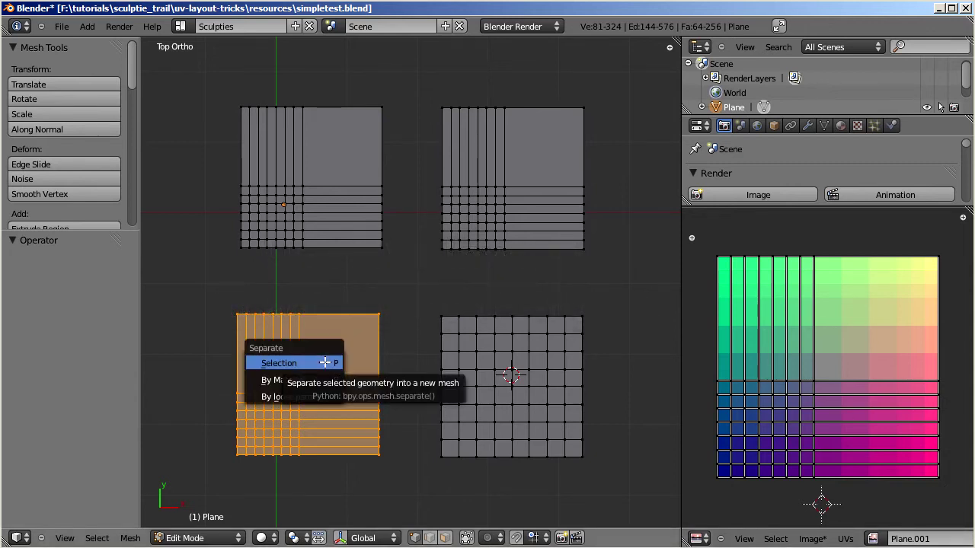
left_click(325, 363)
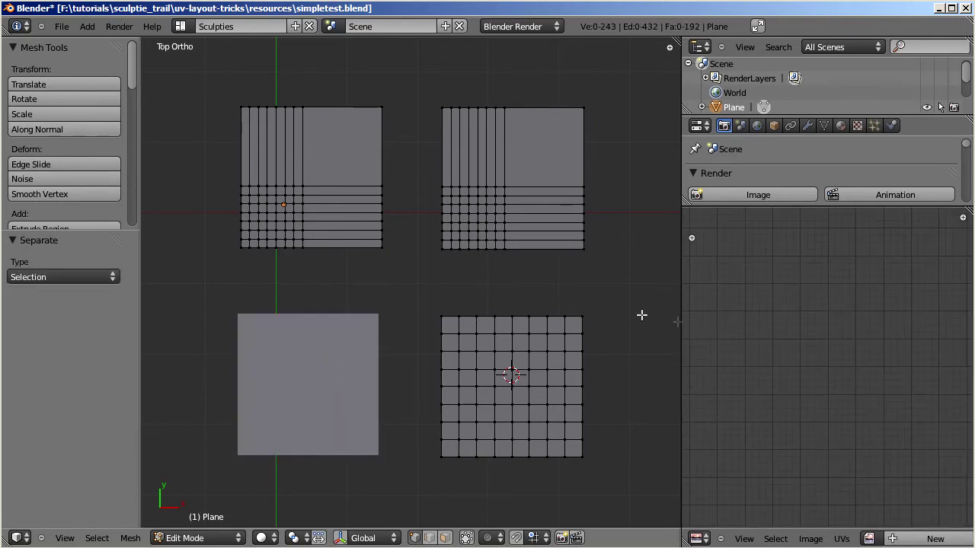
scroll(934, 540, "down", 5)
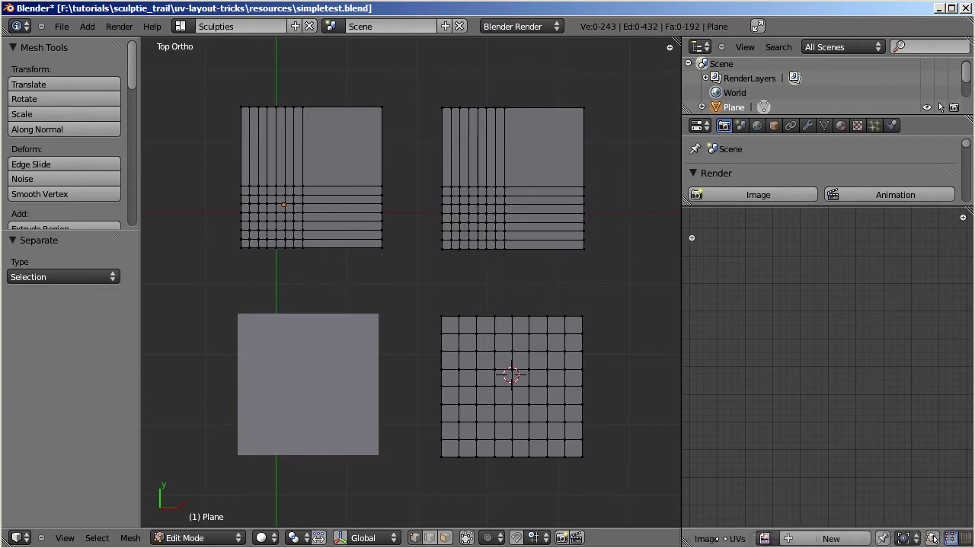
scroll(934, 539, "down", 4)
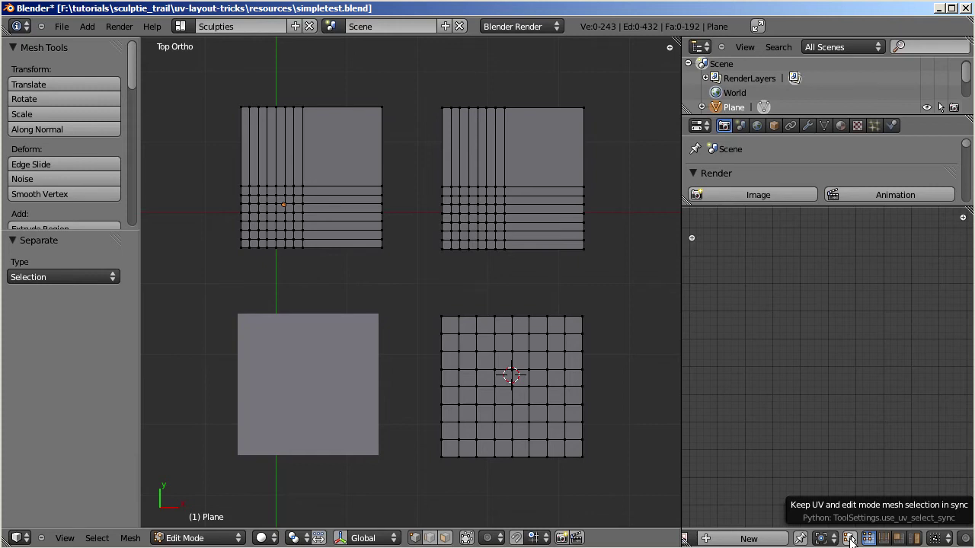
- Enable UV sync selection, return to Object Mode and select the bottom-left plane
left_click(849, 538)
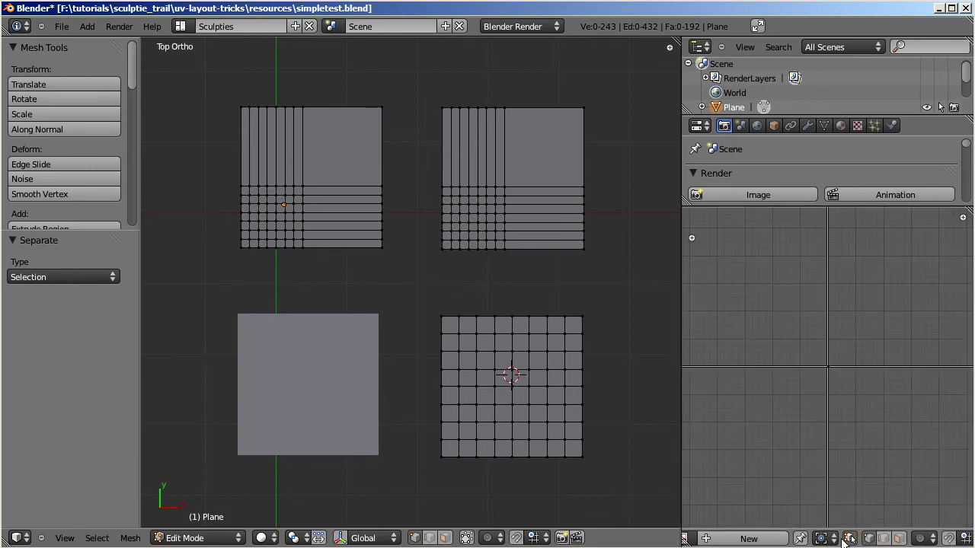
left_click(229, 539)
left_click(229, 524)
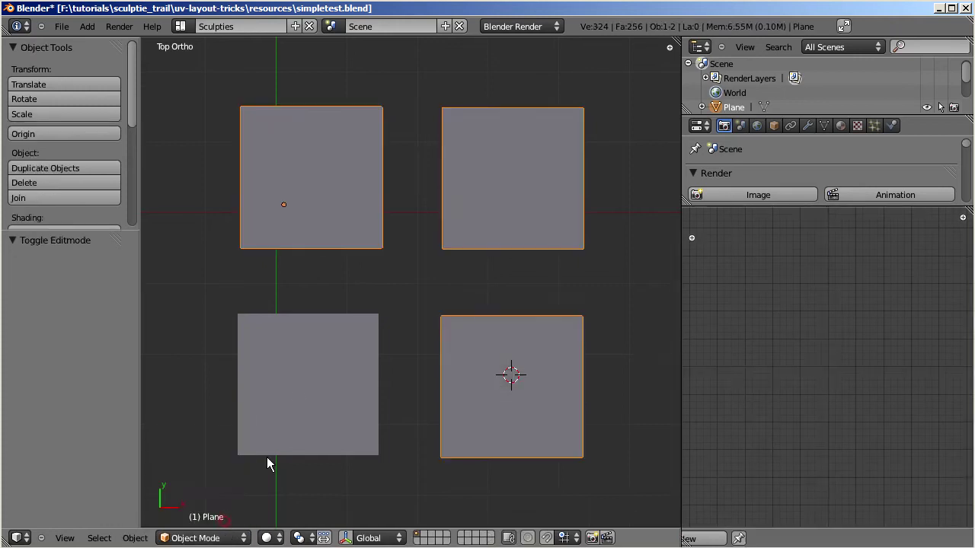
left_click(295, 384)
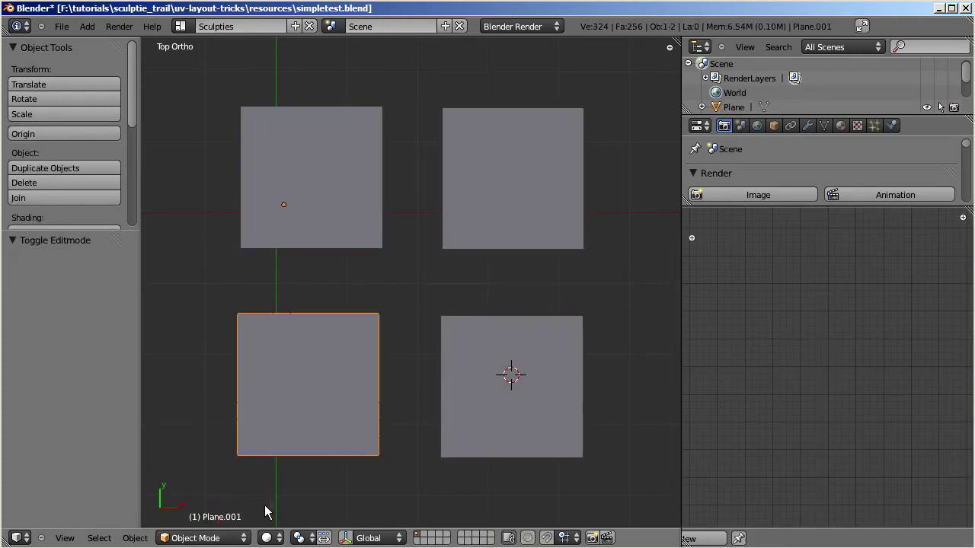
- Enter Edit Mode in face-select mode with only the bottom-left corner face selected
left_click(245, 539)
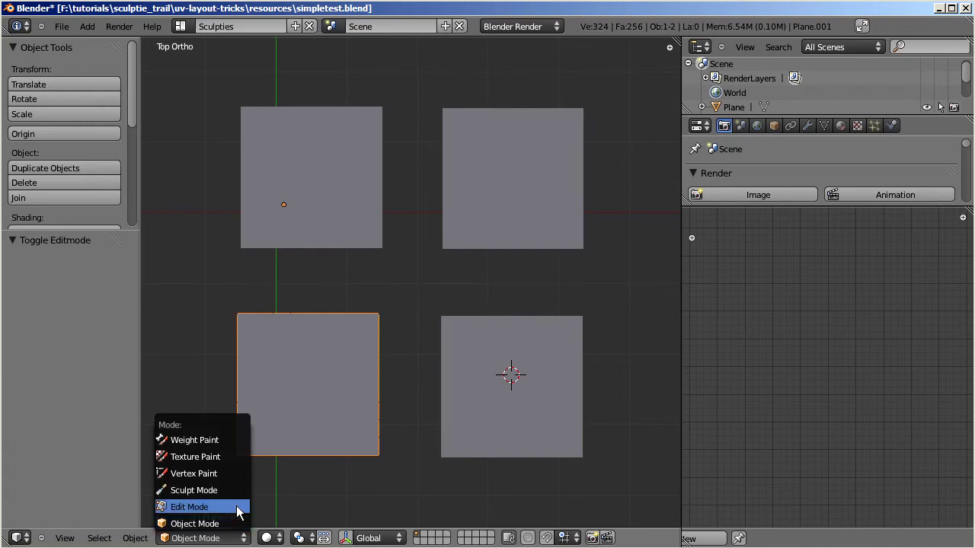
left_click(229, 507)
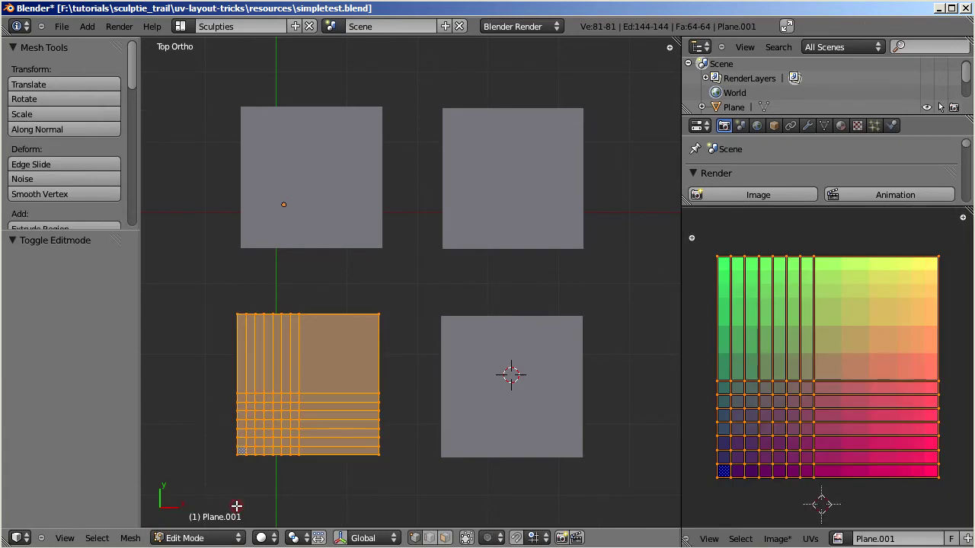
left_click(445, 538)
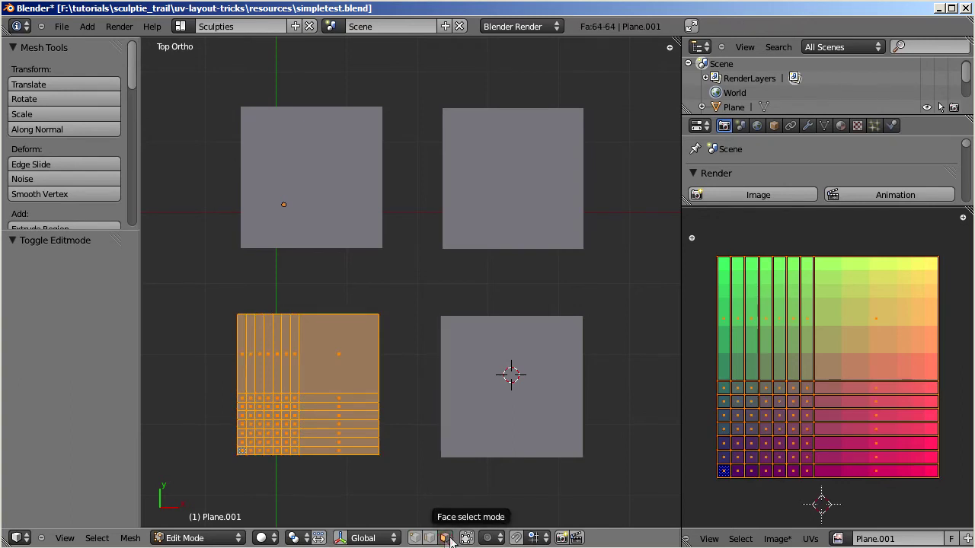
right_click(724, 472)
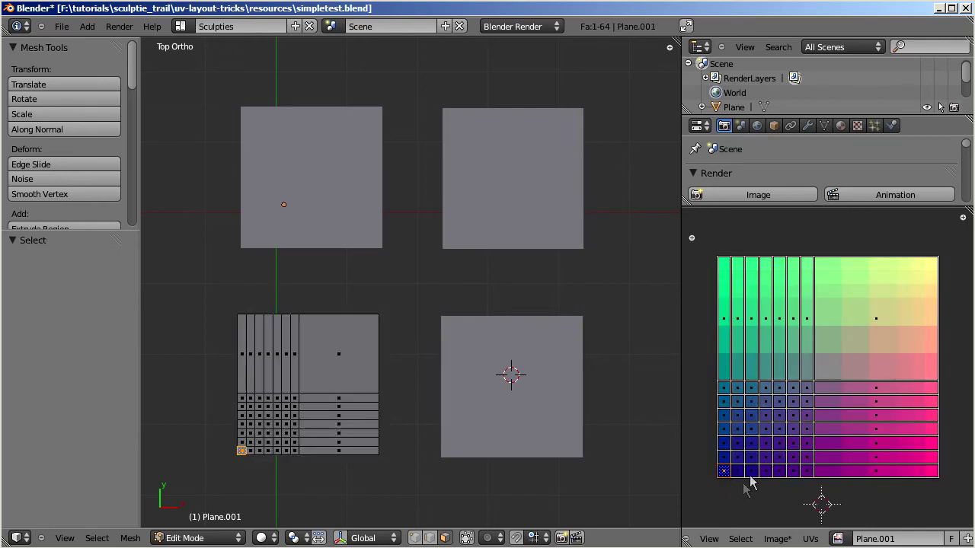
- Zoom and pan the UV editor until Plane.001's whole uneven UV layout is visible
scroll(771, 468, "up", 4)
scroll(843, 386, "up", 4)
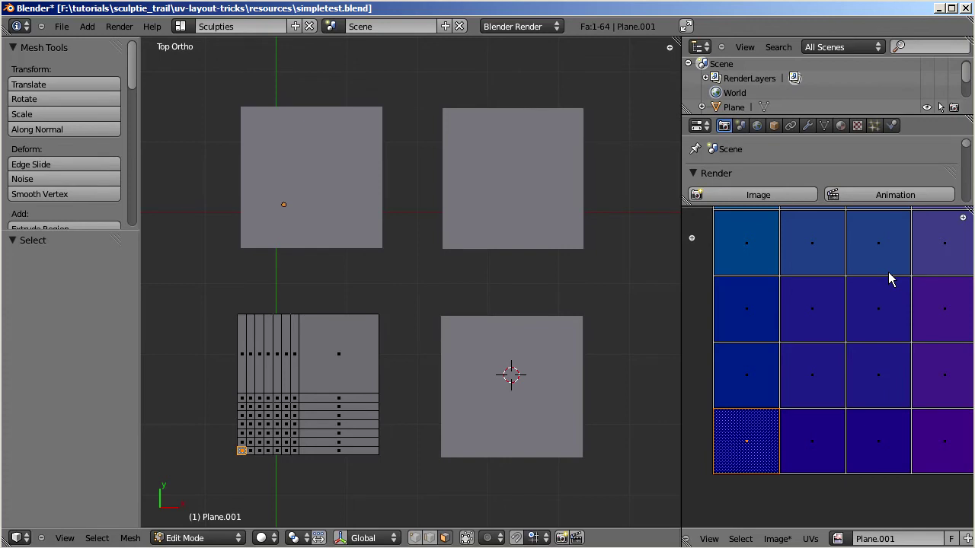
scroll(892, 278, "down", 5)
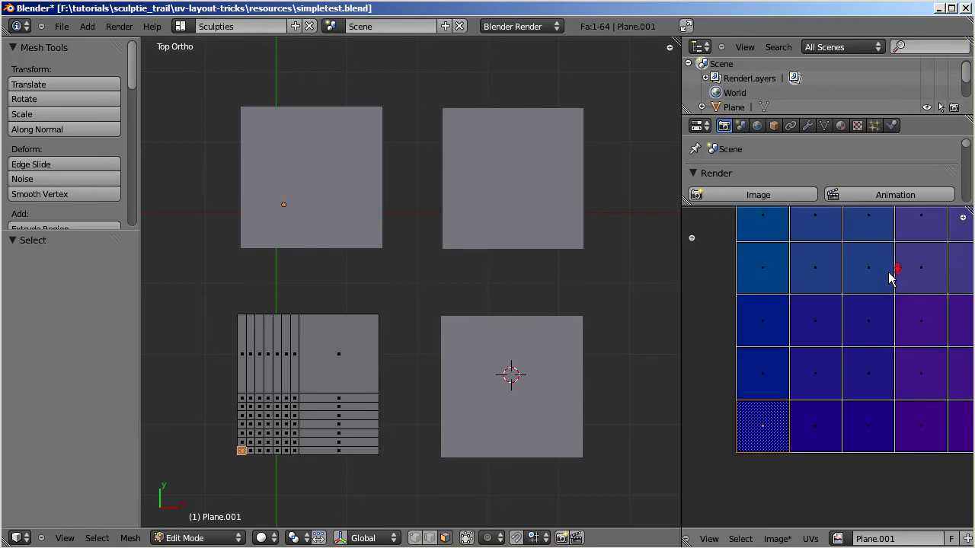
scroll(891, 278, "down", 3)
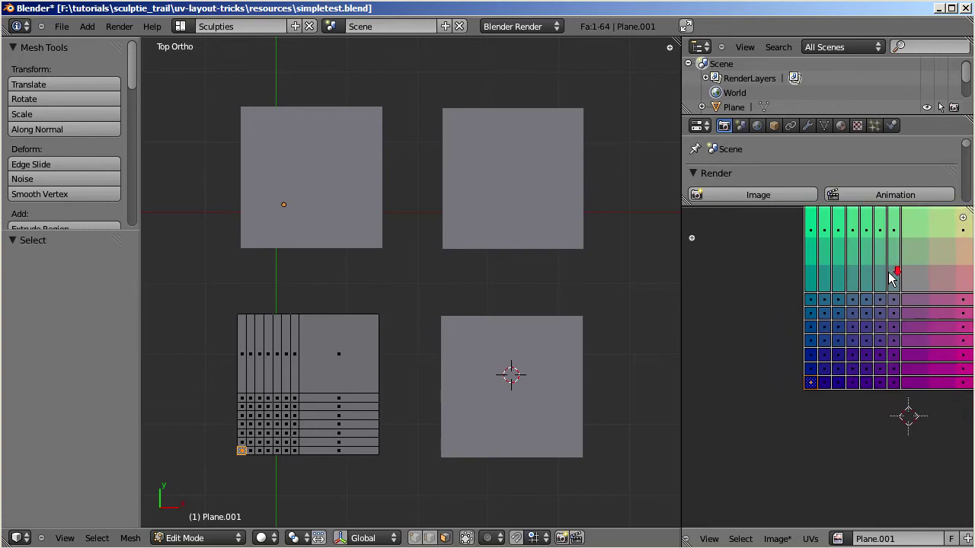
middle_click_drag(894, 280, 838, 333)
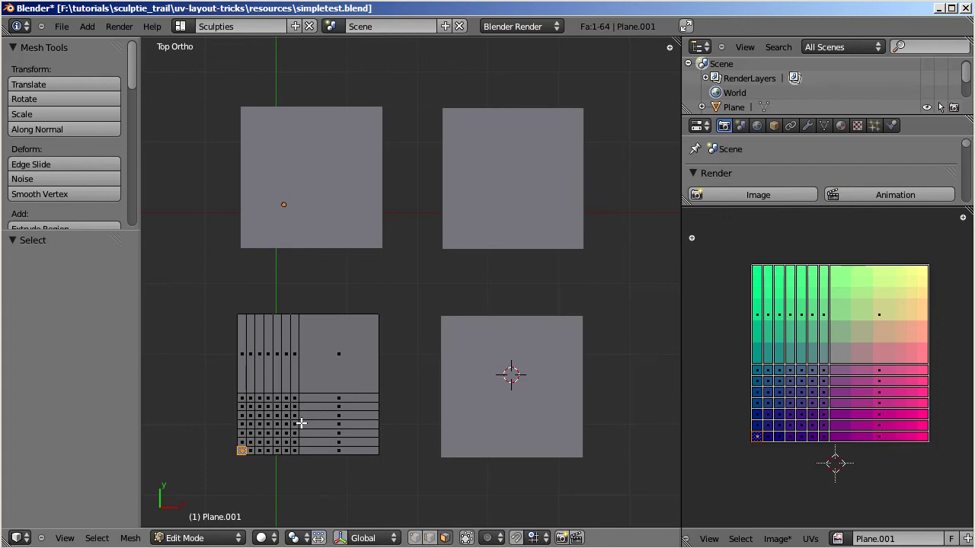
- Select the whole plane and unwrap with Follow Active Quads using Even edge length mode
key("a")
key("a")
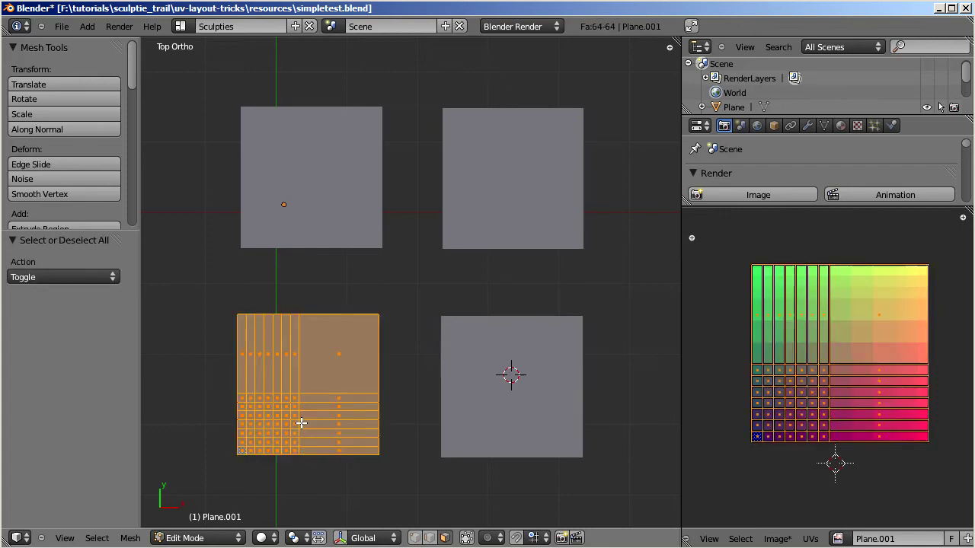
left_click(130, 538)
mouse_move(164, 437)
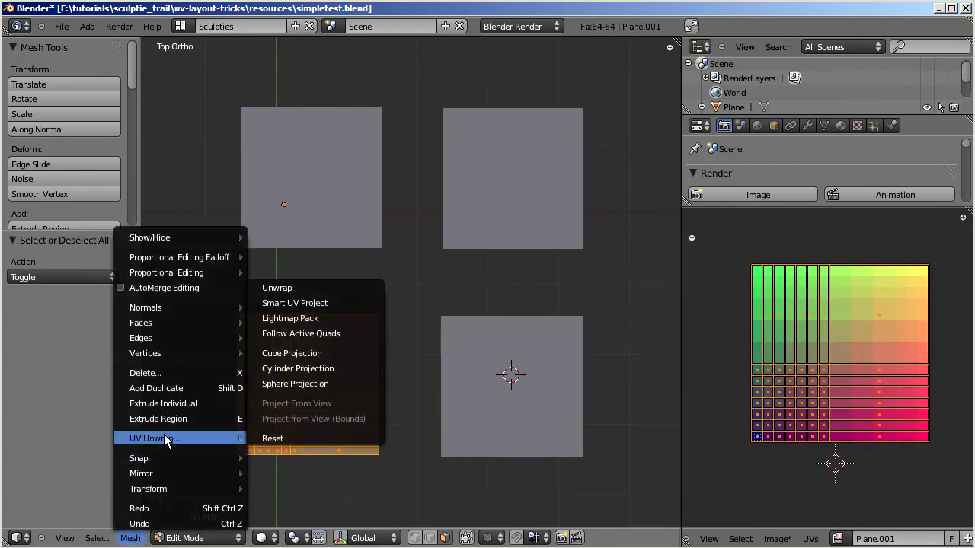
left_click(354, 334)
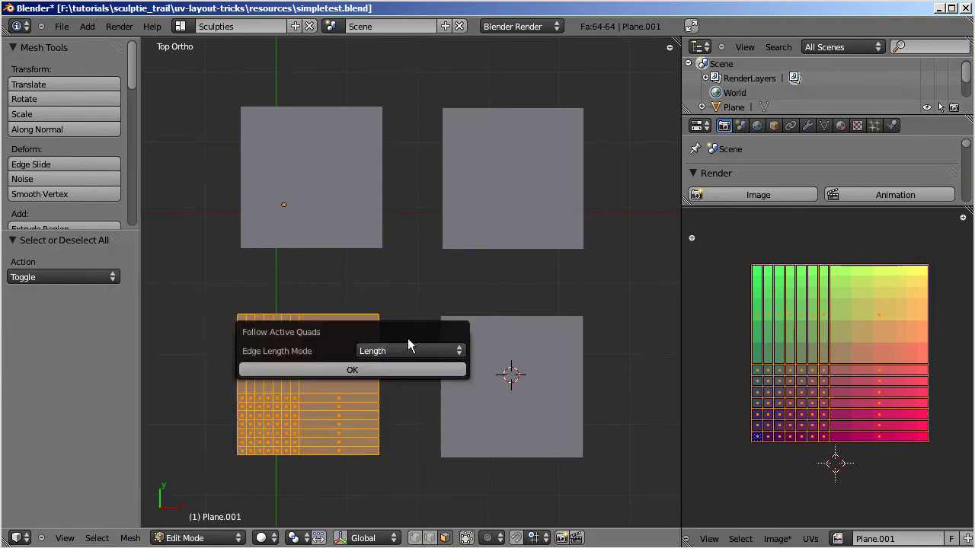
left_click(460, 351)
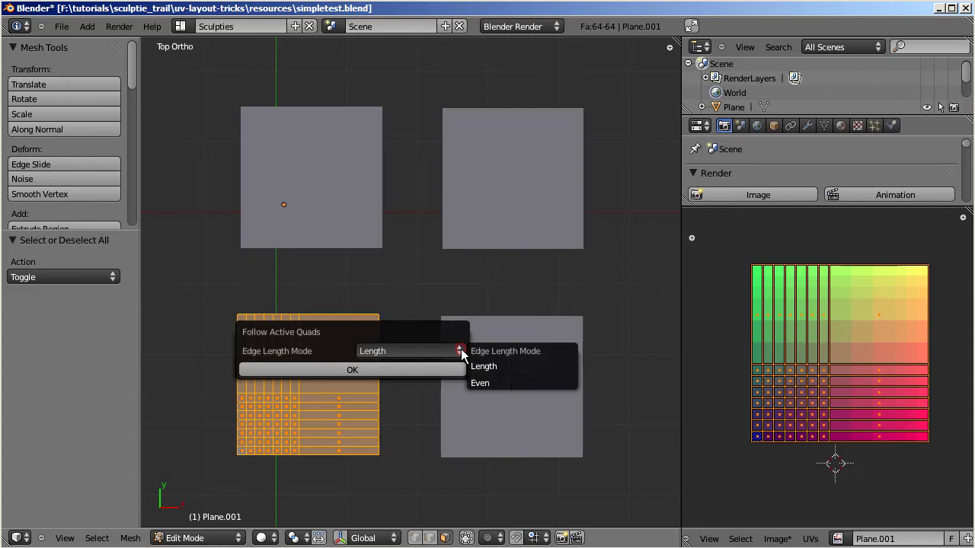
left_click(507, 384)
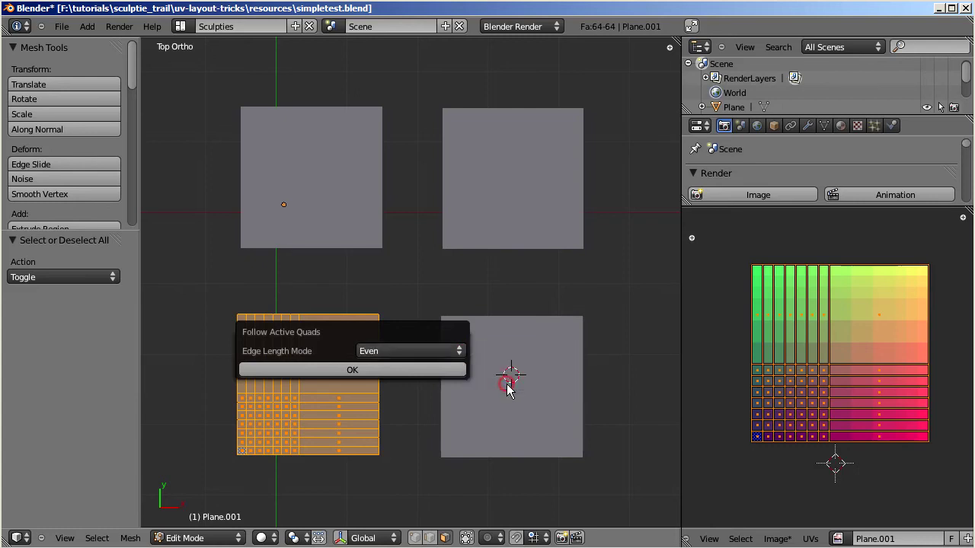
left_click(409, 370)
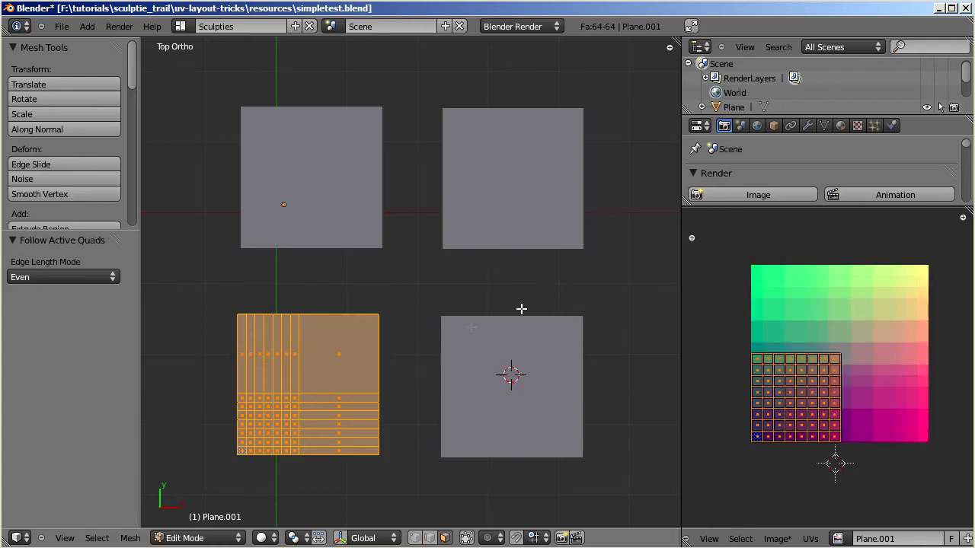
- Scale the even UV grid to bounds so its 8×8 squares fill the map
left_click(812, 538)
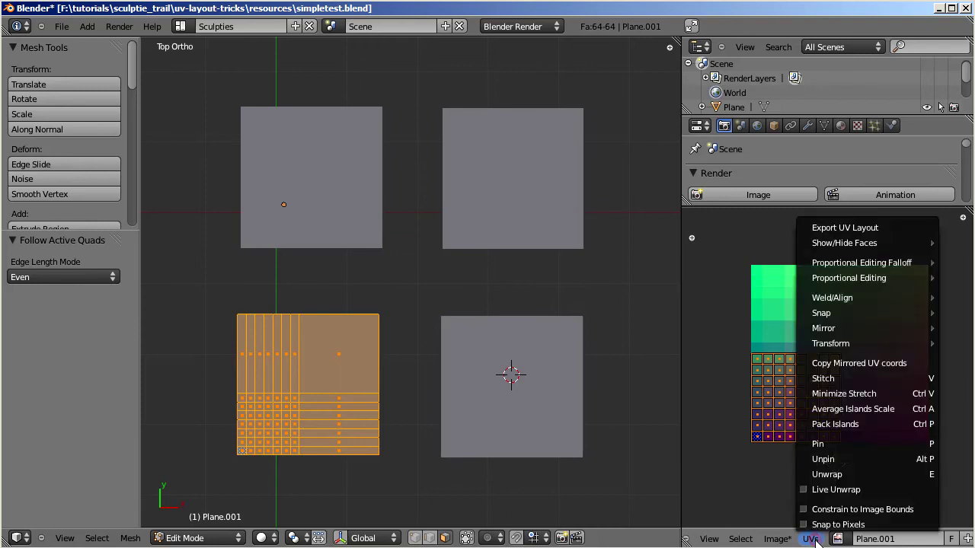
mouse_move(891, 343)
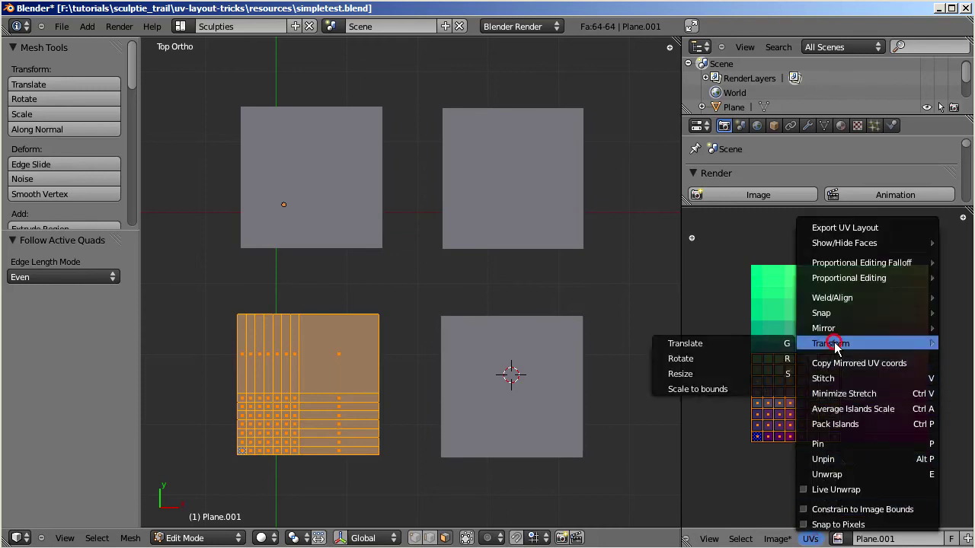
left_click(746, 388)
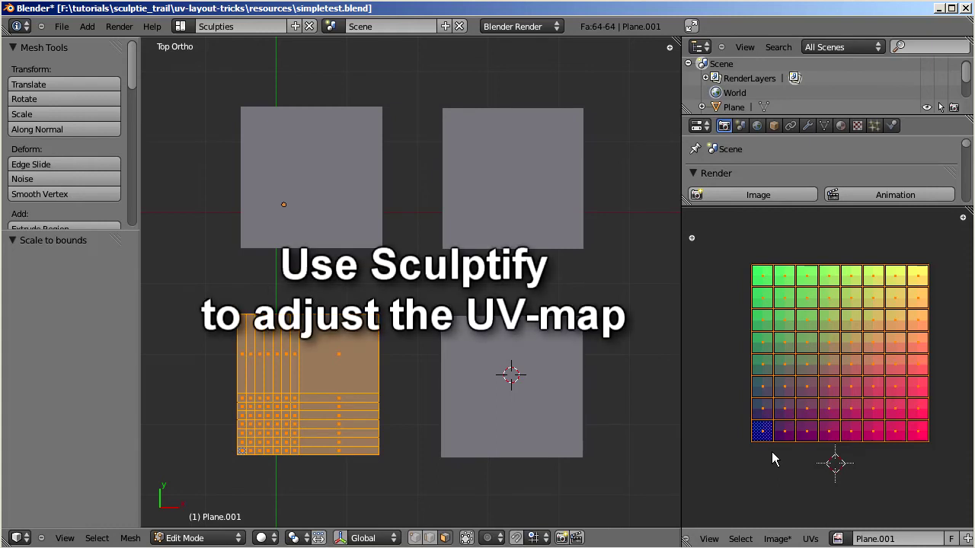
- Undo the scale-to-bounds and the Follow Active Quads unwrap
key("ctrl+z")
key("ctrl+shift+z")
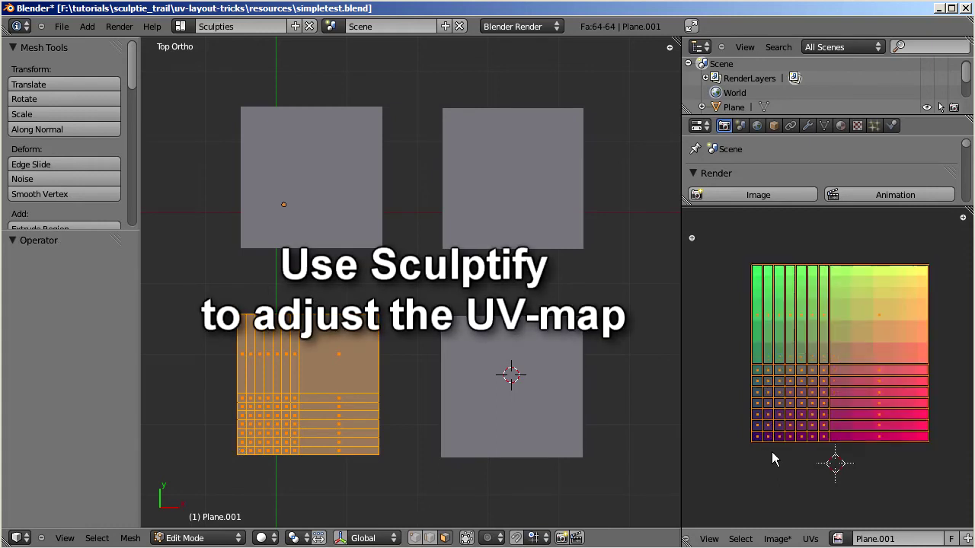
scroll(353, 404, "down", 3)
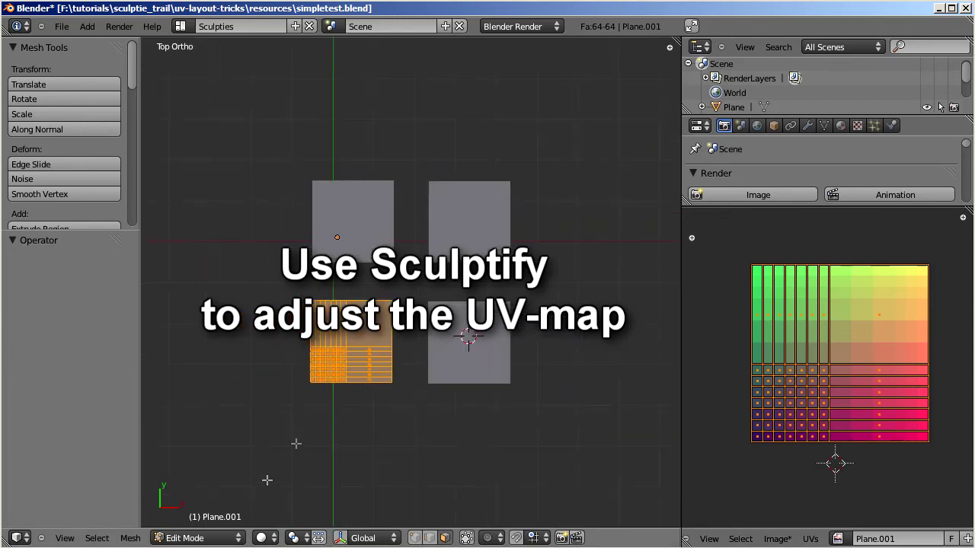
- Run Object > Sculptify on Plane.001 from Object Mode, then return to Edit Mode
left_click(236, 538)
left_click(217, 524)
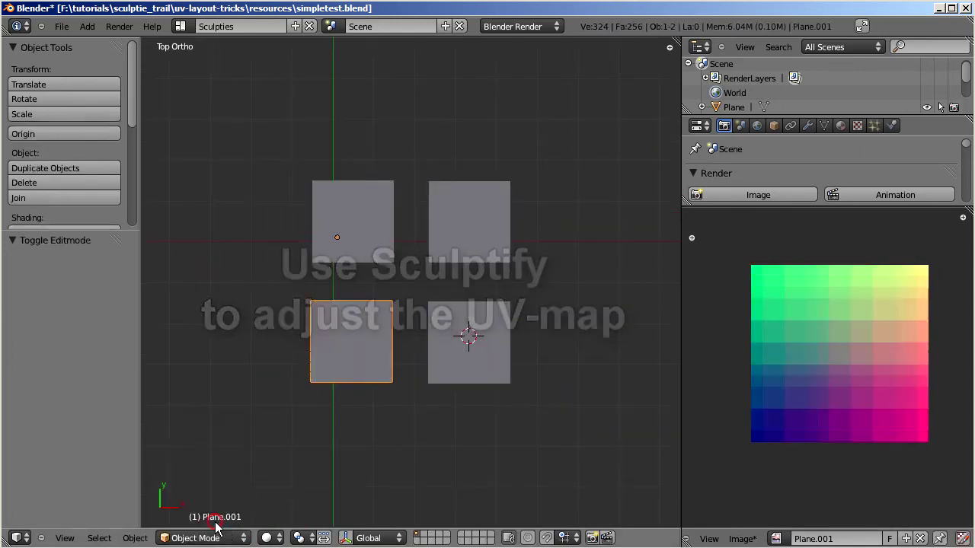
left_click(134, 538)
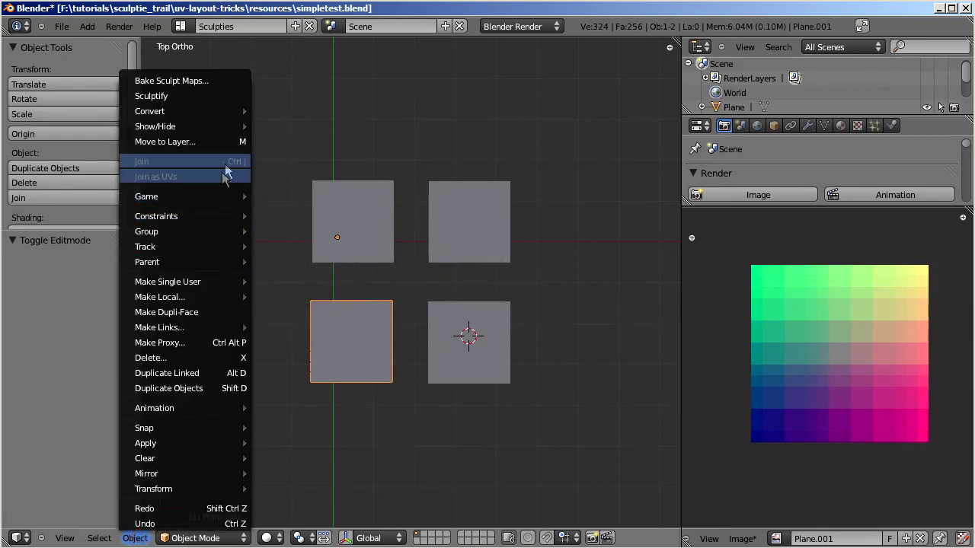
left_click(221, 94)
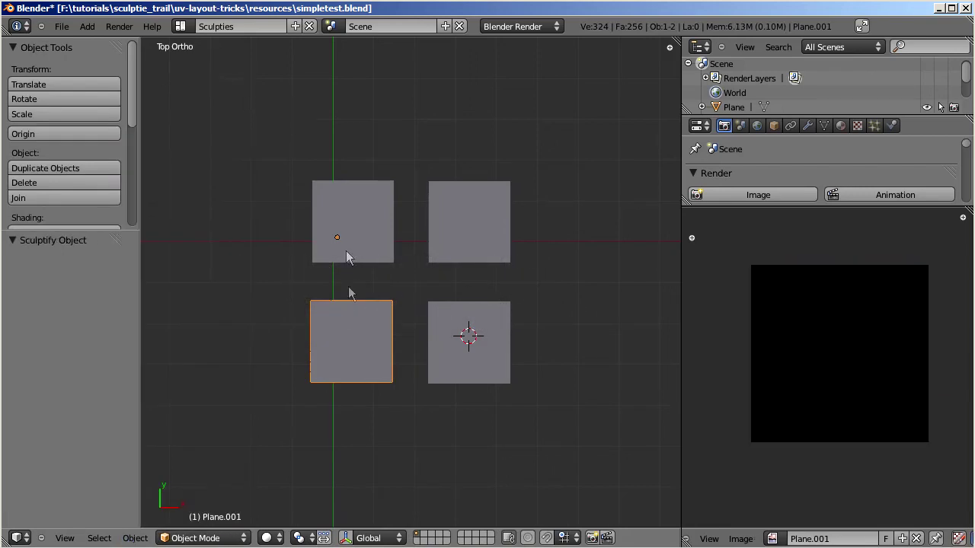
key("Tab")
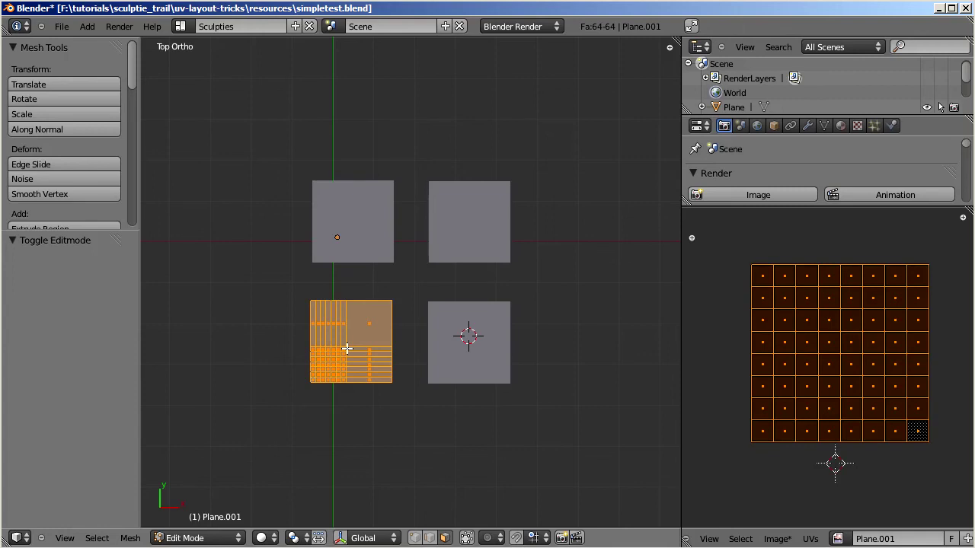
- Bake Plane.001's sculpt map from Object Mode and place the 3D cursor below the planes
left_click(237, 537)
left_click(230, 524)
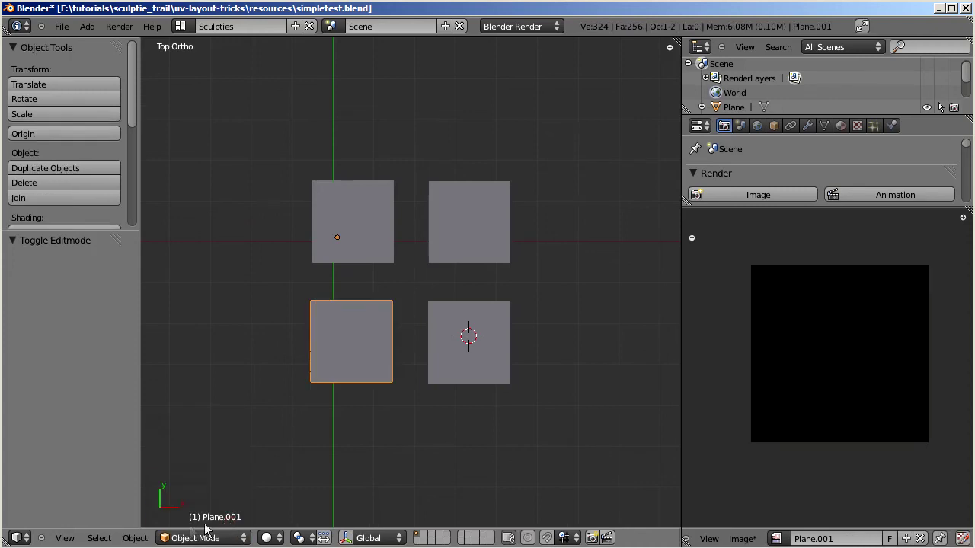
left_click(135, 538)
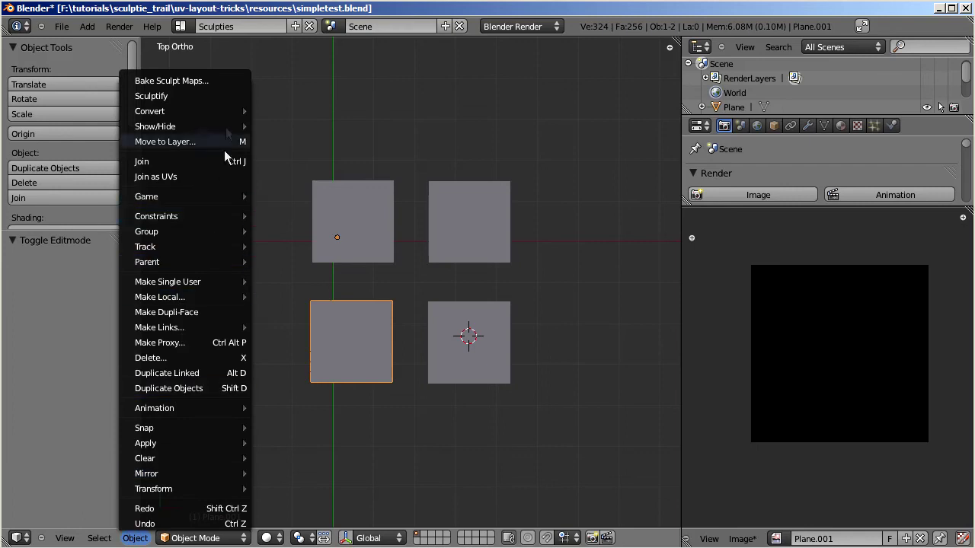
left_click(222, 77)
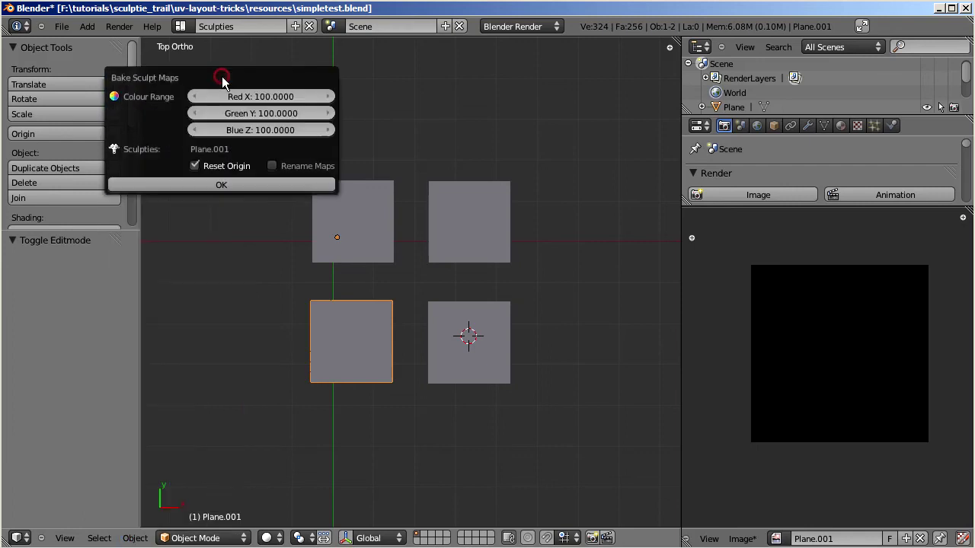
left_click(273, 185)
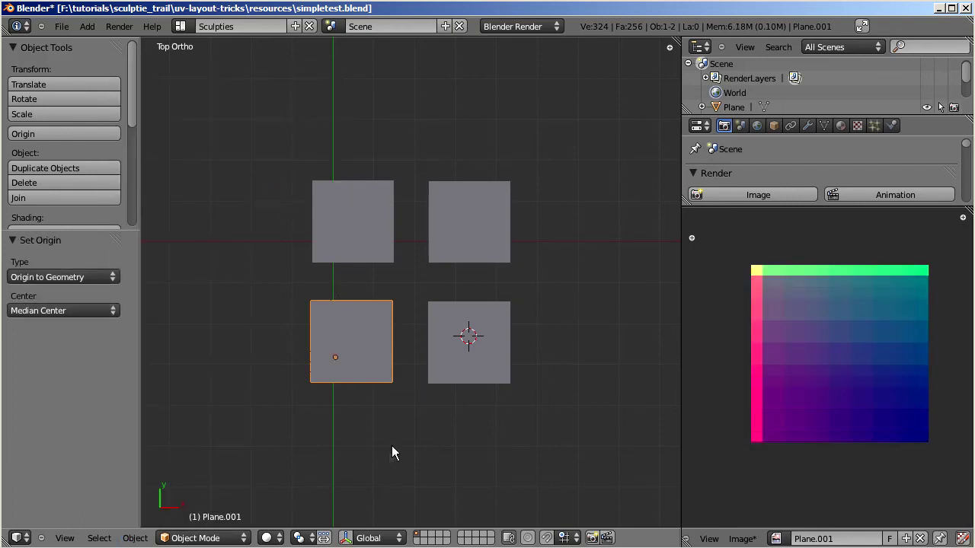
left_click(342, 461)
- Import the baked map as a sculptie and move the new plane slightly right
left_click(741, 539)
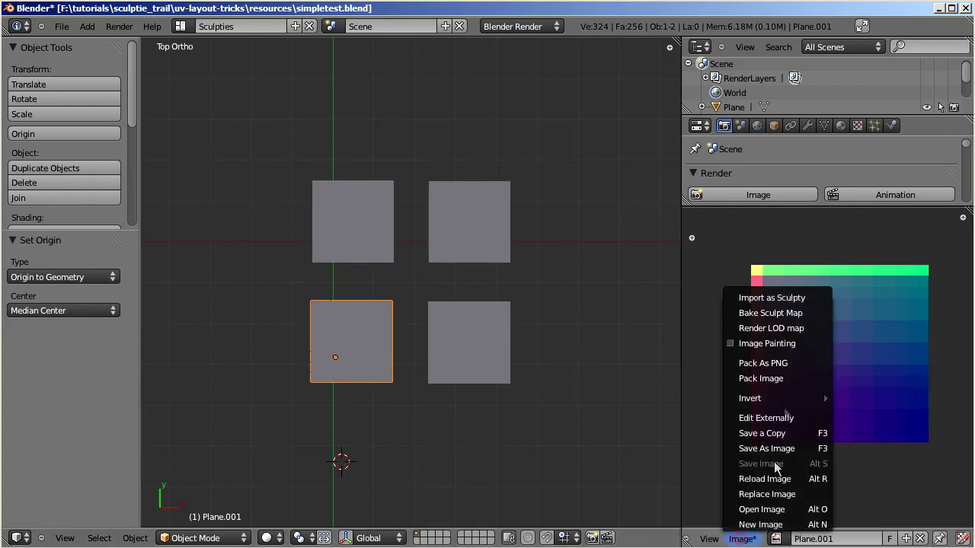
left_click(801, 295)
key("g")
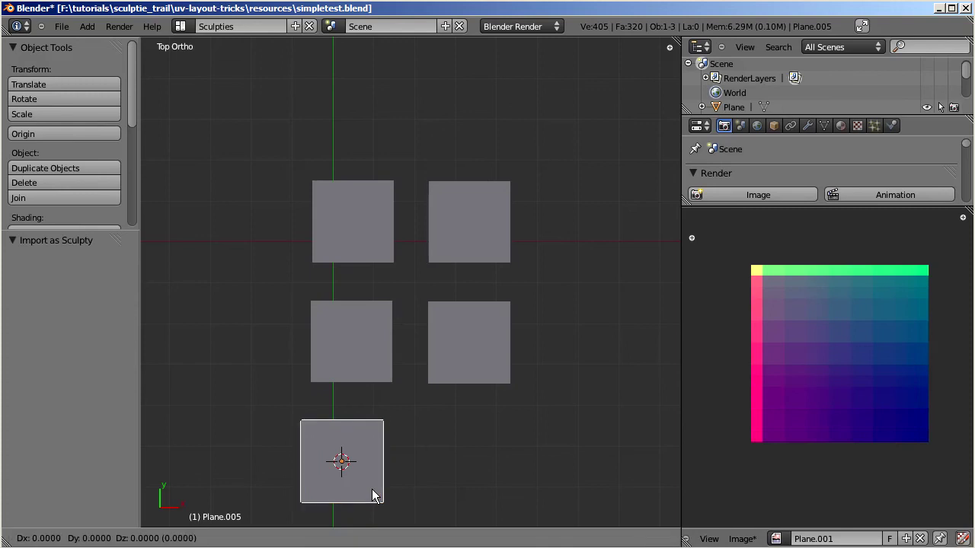
left_click(380, 490)
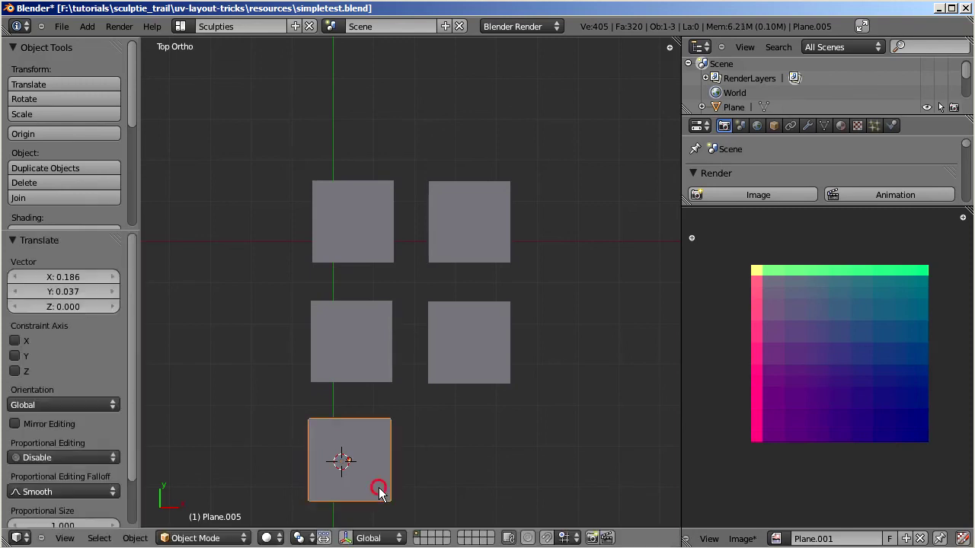
- Join the new plane with the original bottom-left plane into one 405-vertex object
right_click(332, 329, "shift")
left_click(135, 539)
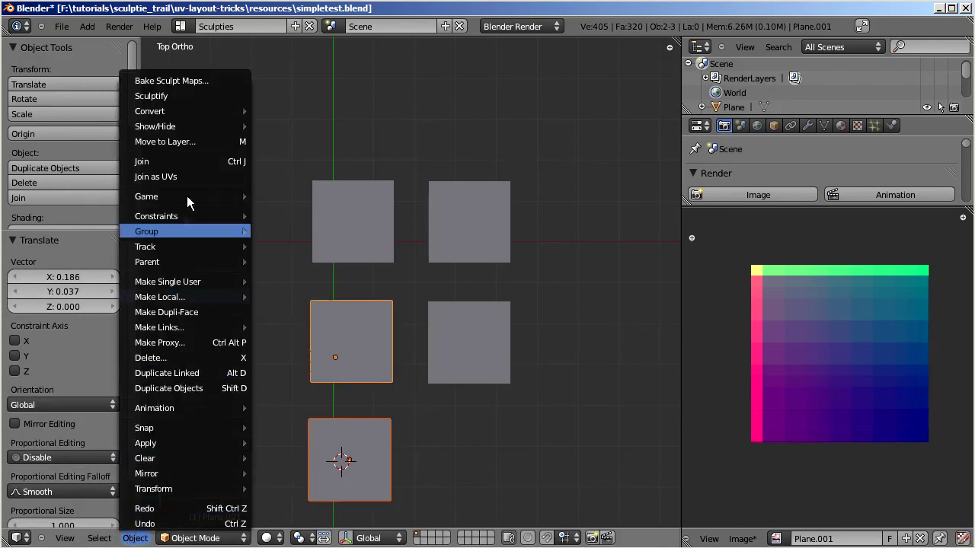
left_click(188, 158)
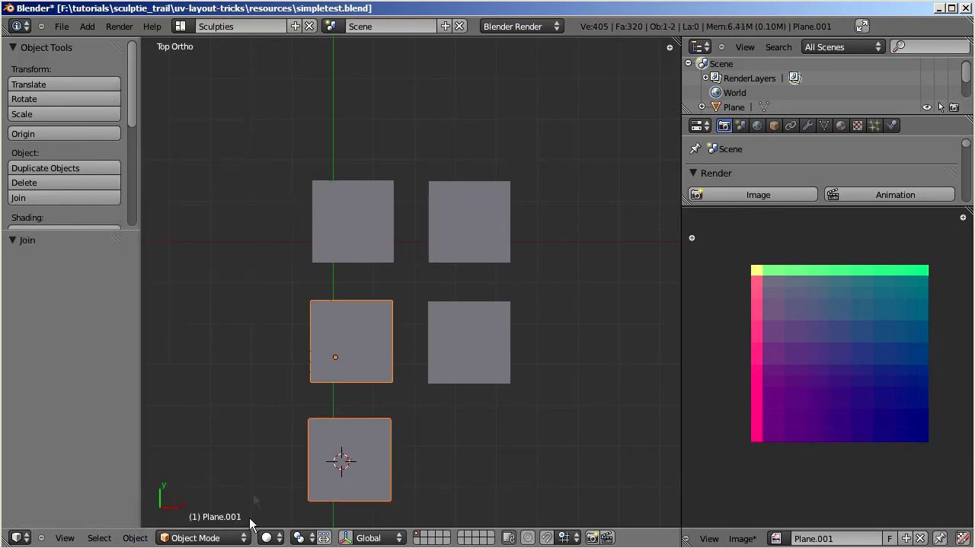
- Put the joined Plane.001 into Edit Mode, then frame both planes in Top Ortho to compare their loop cuts
left_click(228, 538)
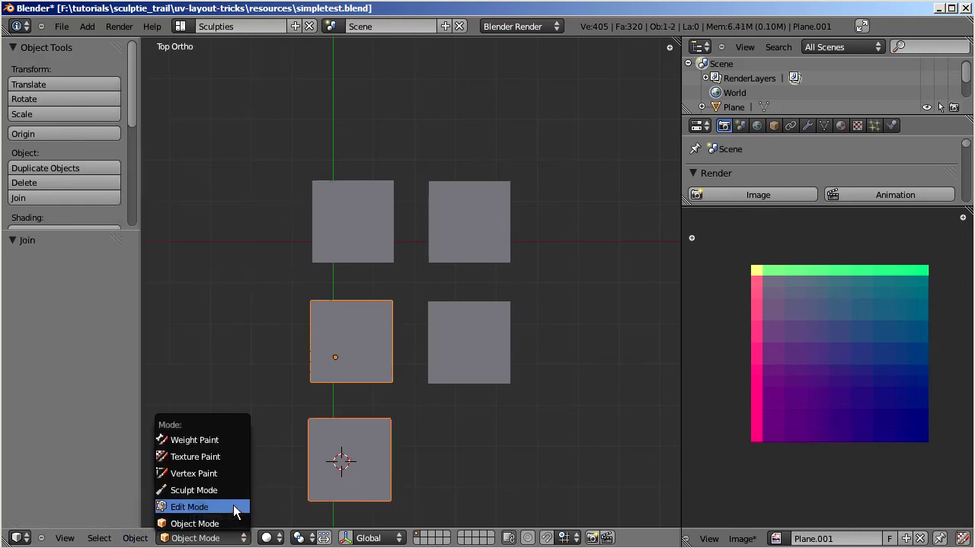
left_click(189, 508)
middle_click_drag(246, 450, 244, 444)
scroll(244, 444, "up", 2)
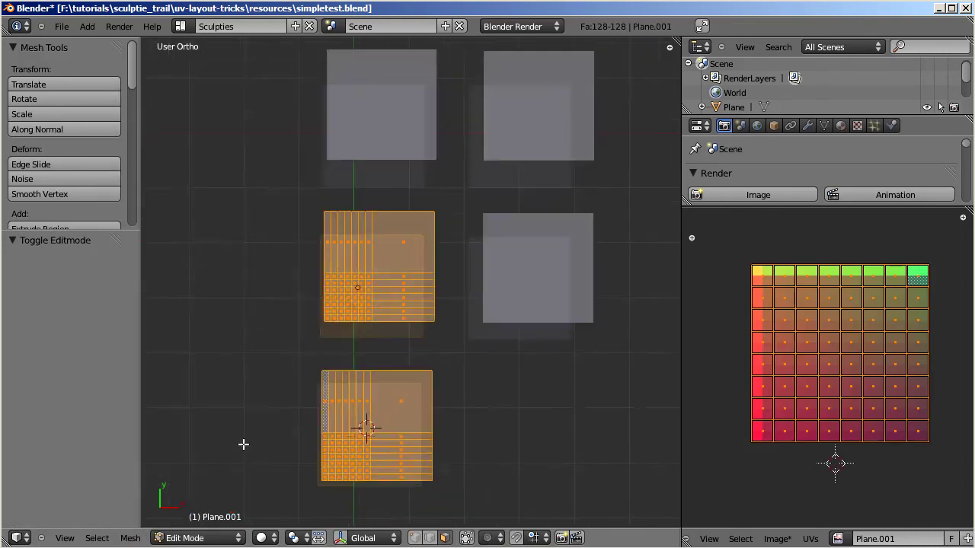
key("KP_7")
key("KP_Decimal")
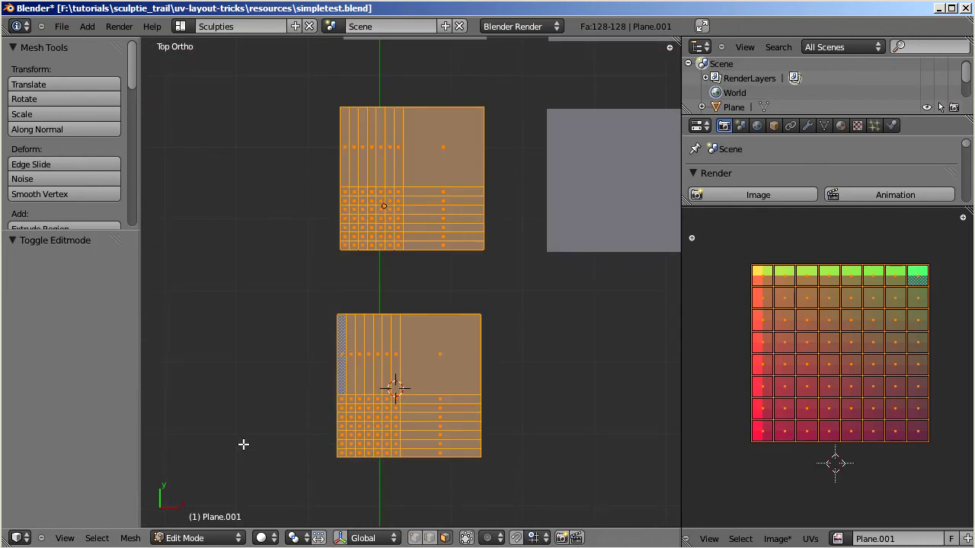